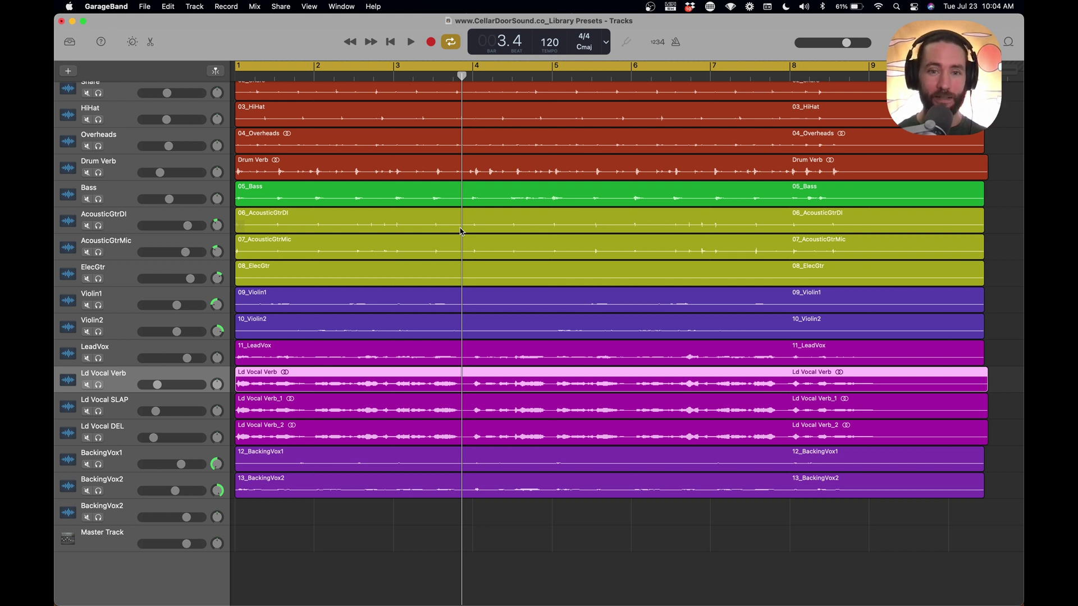
- Show the sound Library panel beside the track list
left_click(70, 42)
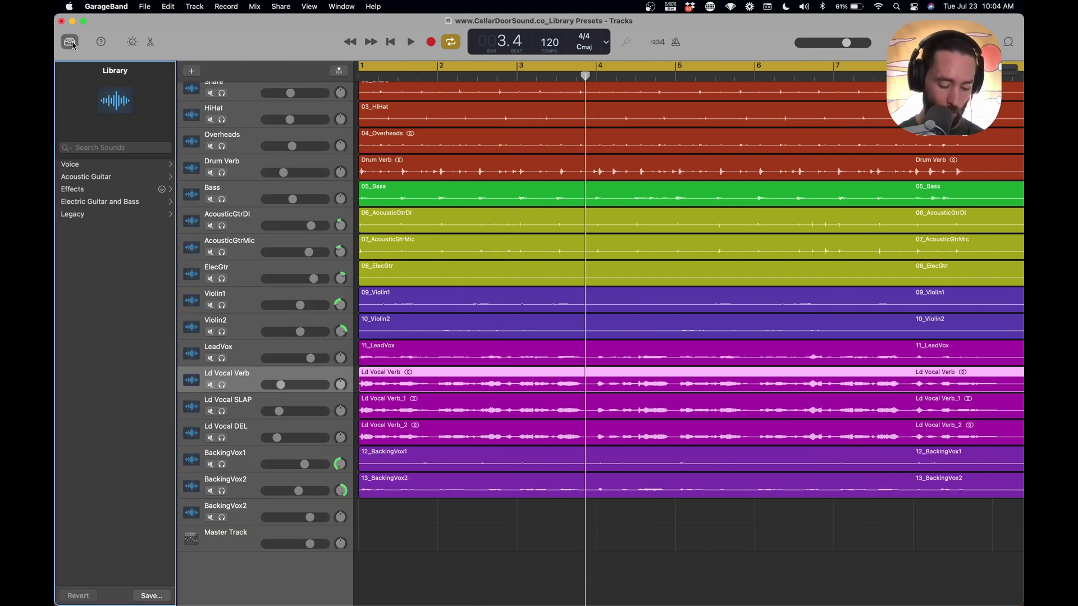
left_click(70, 42)
left_click(70, 42)
left_click(70, 42)
left_click(70, 42)
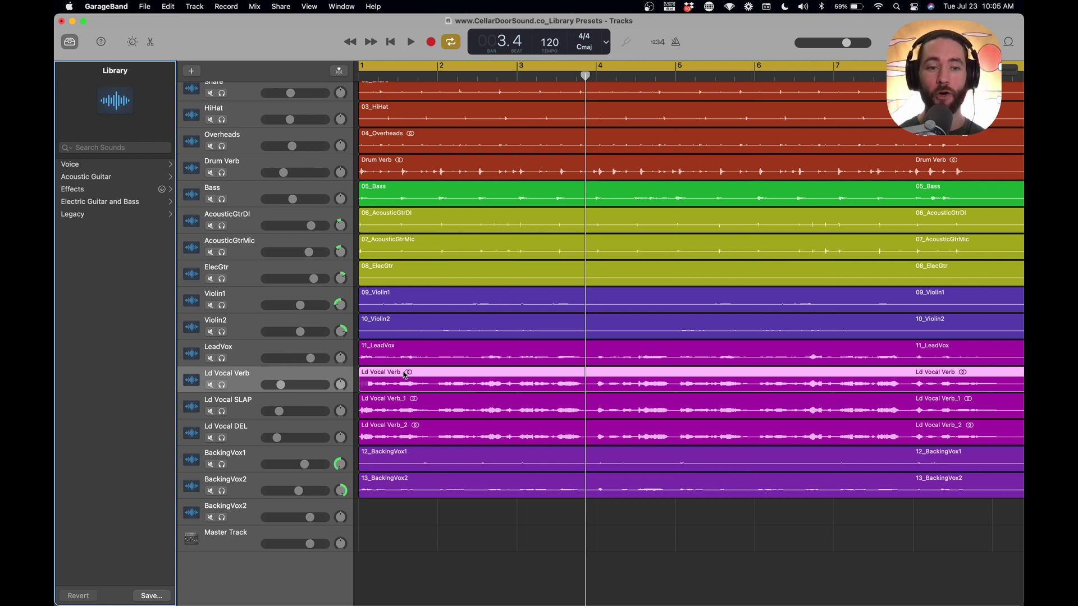
- Select the Ld Vocal SLAP, DEL and Verb tracks in turn, ending on Ld Vocal Verb
left_click(249, 409)
left_click(249, 409)
left_click(250, 436)
left_click(241, 412)
left_click(244, 382)
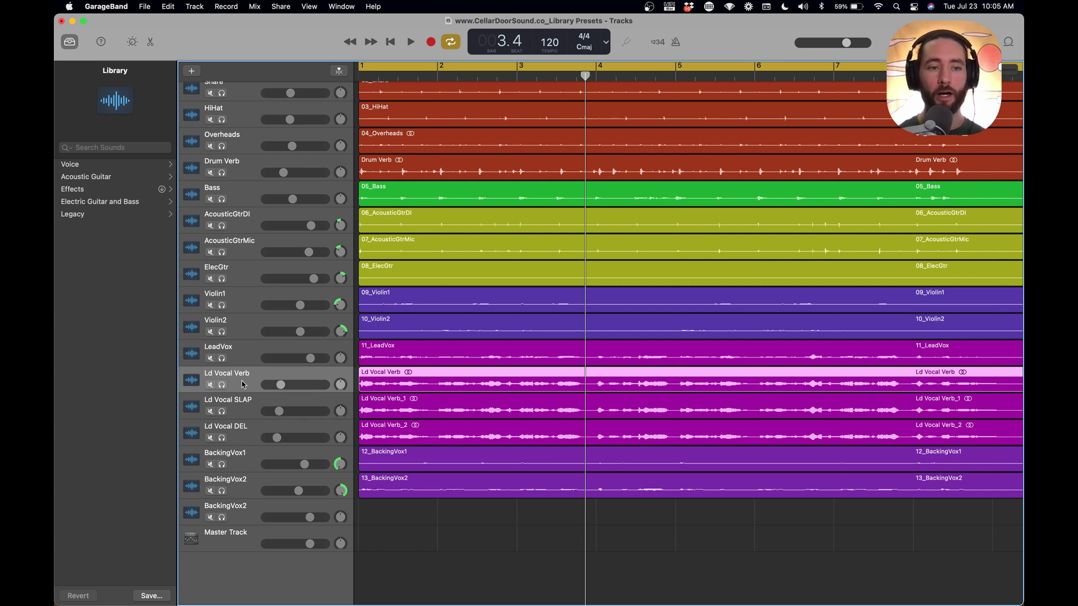
- Show Ld Vocal Verb's Smart Controls and open its TENSjr and Channel EQ plug-in windows
left_click(132, 42)
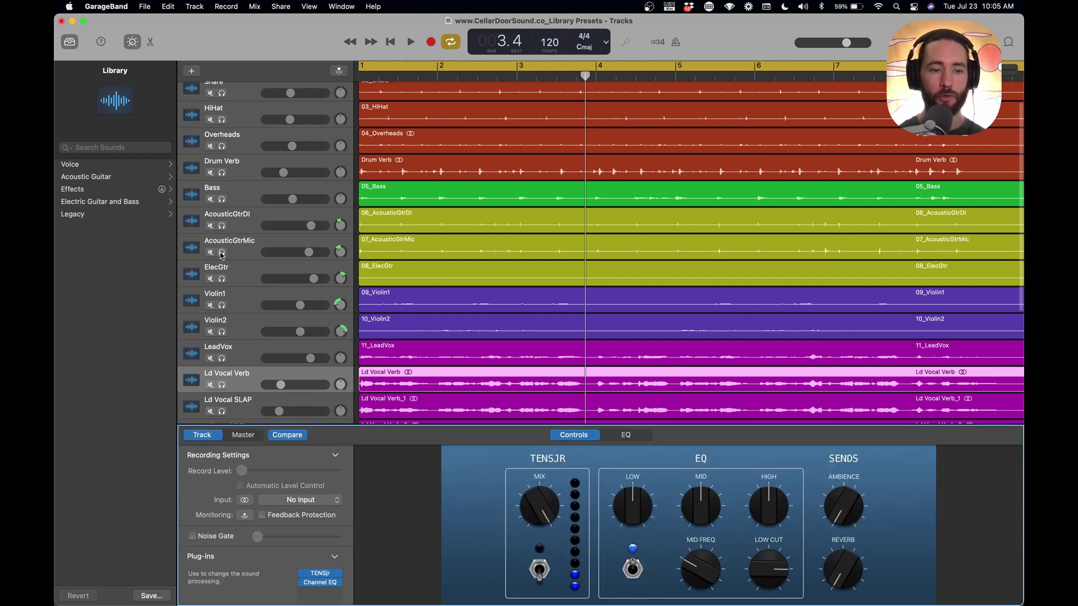
scroll(281, 581, "down", 3)
left_click(320, 524)
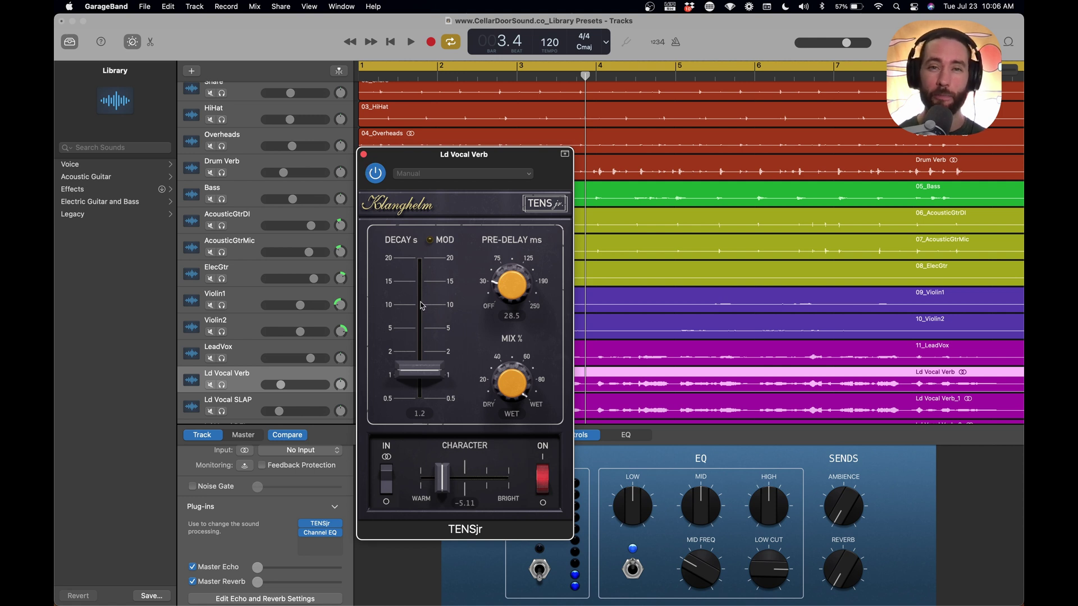
left_click(323, 534)
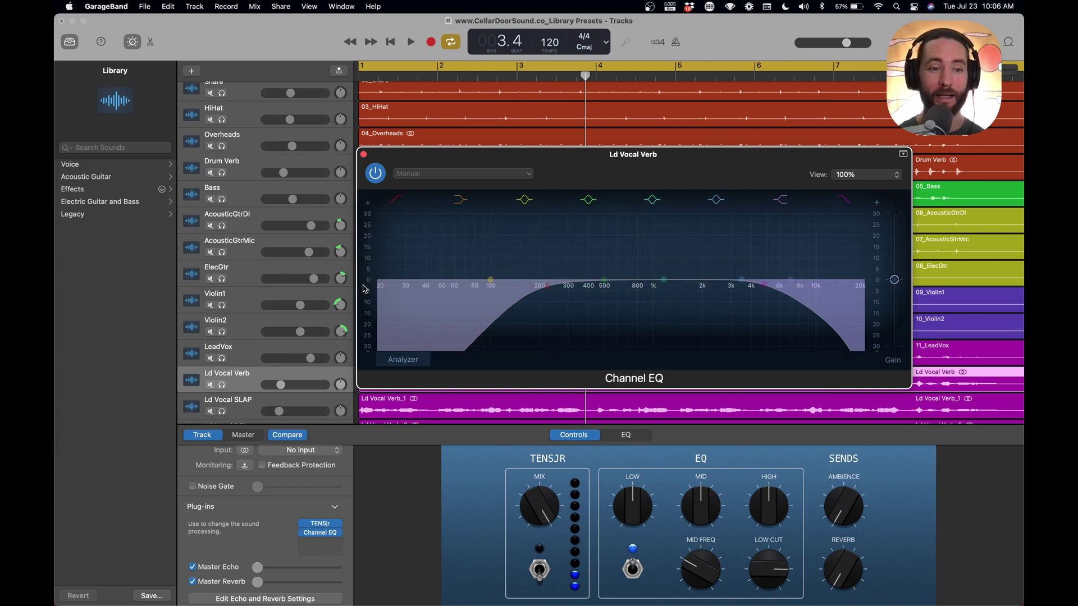
- Solo LeadVox and Ld Vocal Verb, and play them with the reverb muted and unmuted
left_click(222, 360)
left_click(222, 385)
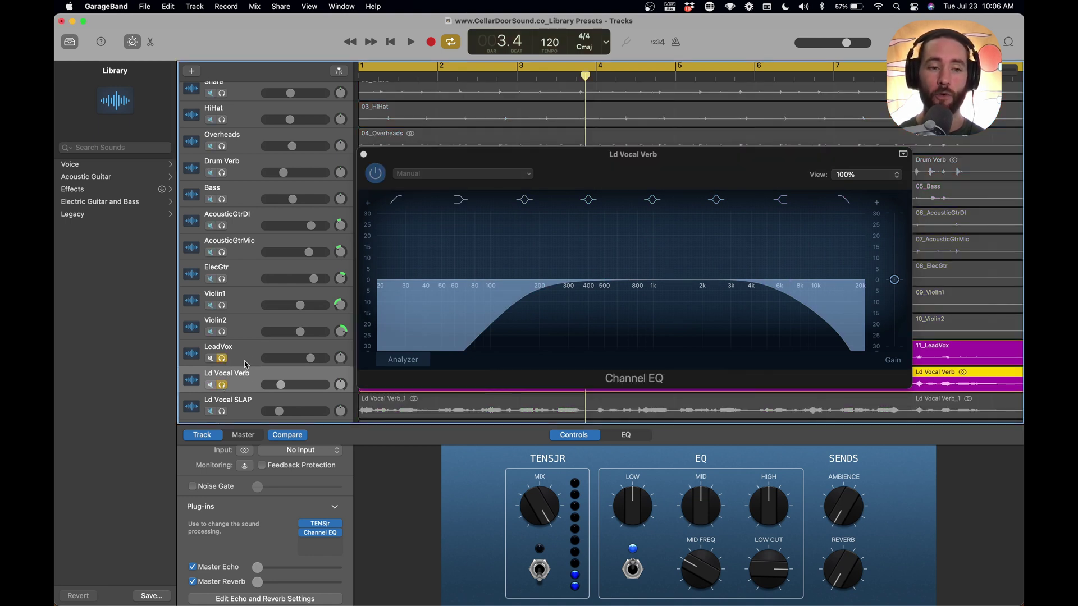
key("space")
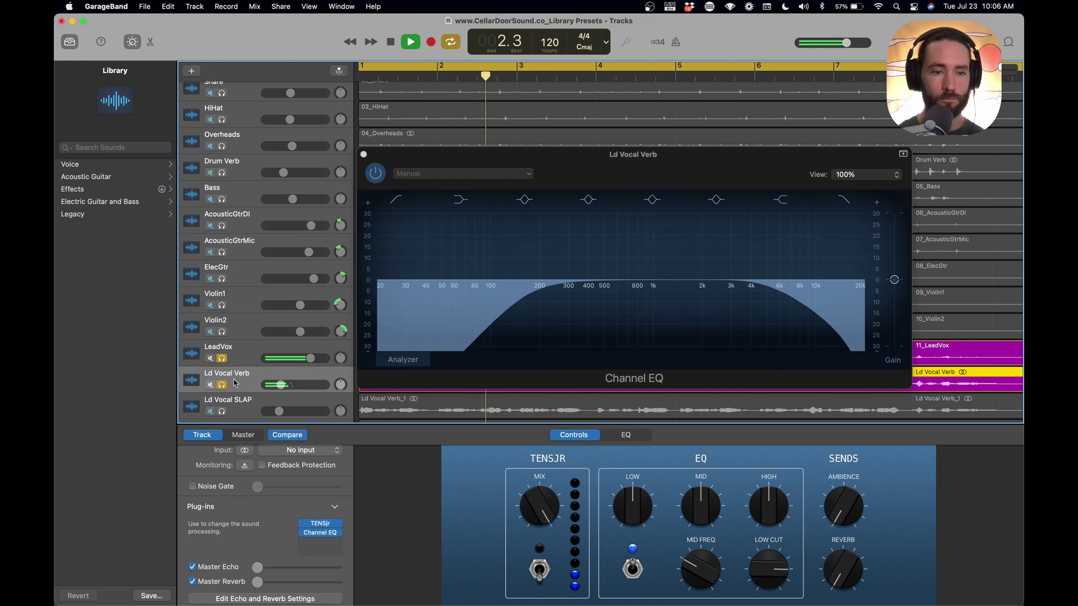
key("space")
left_click(210, 385)
key("space")
left_click(210, 385)
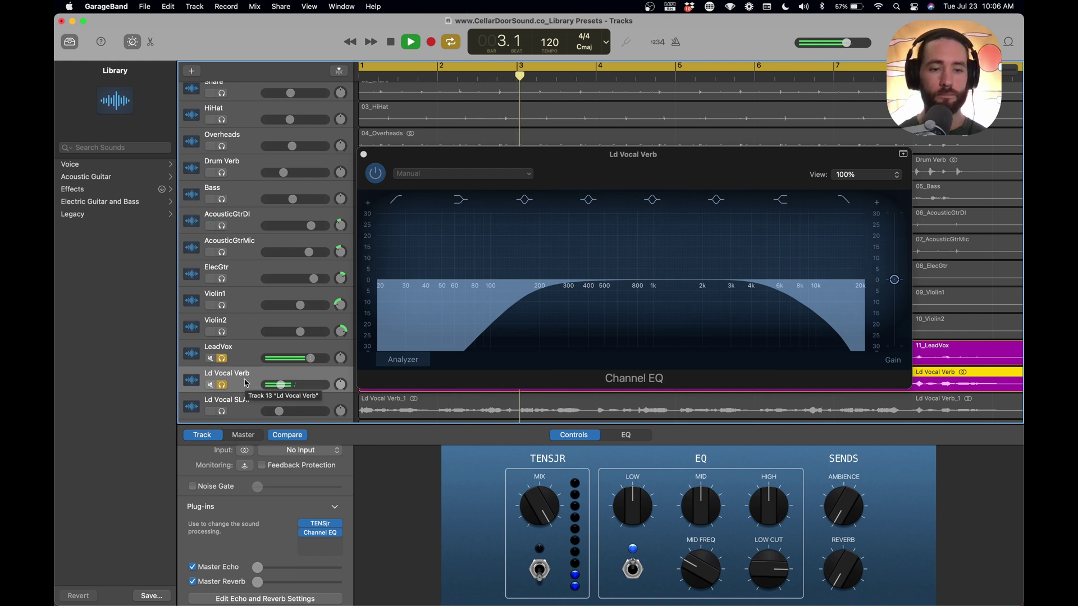
key("space")
- Compare the reverb with Channel EQ bypassed and on, then set its volume to -15.0 dB
left_click(375, 174)
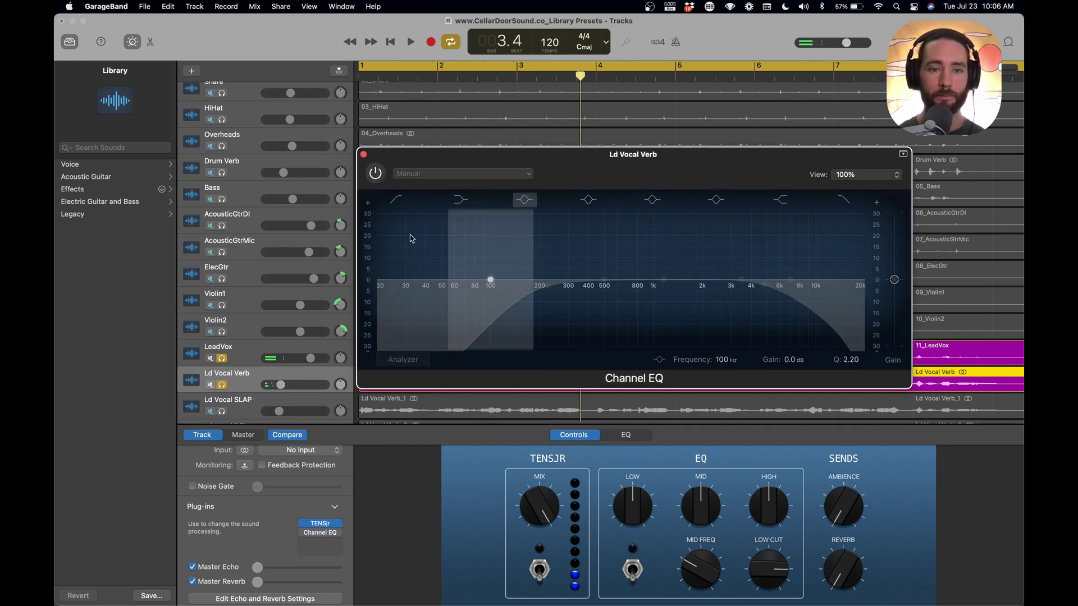
key("Return")
key("space")
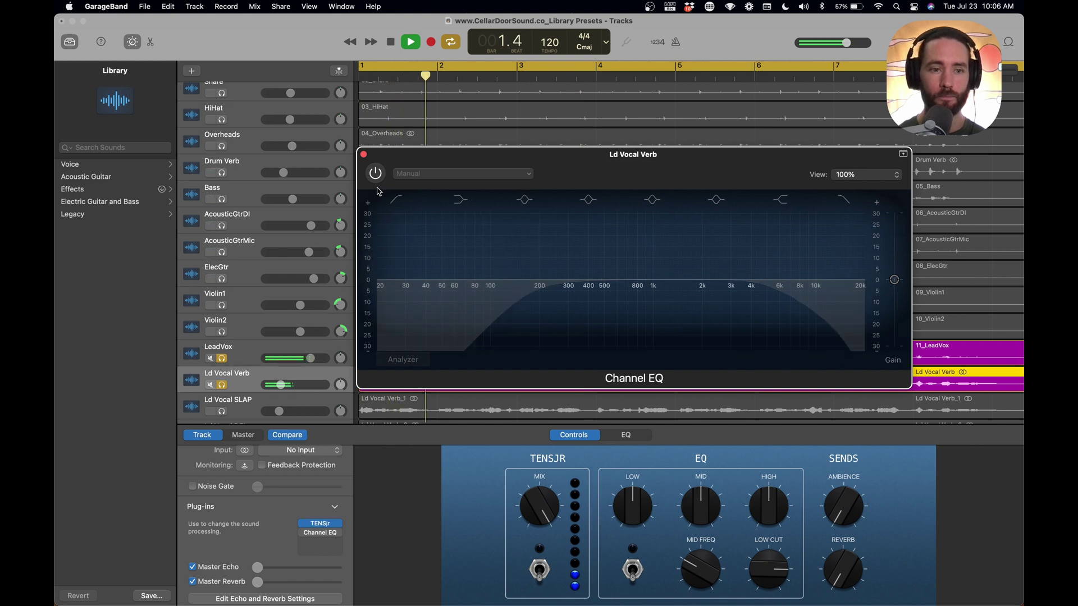
left_click_drag(284, 386, 290, 385)
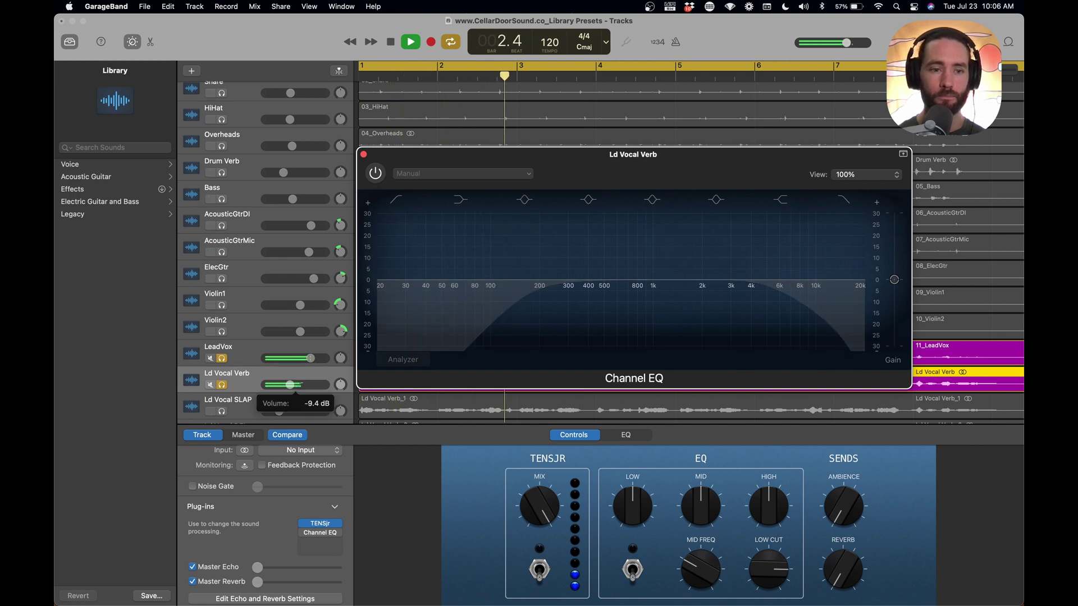
left_click(376, 174)
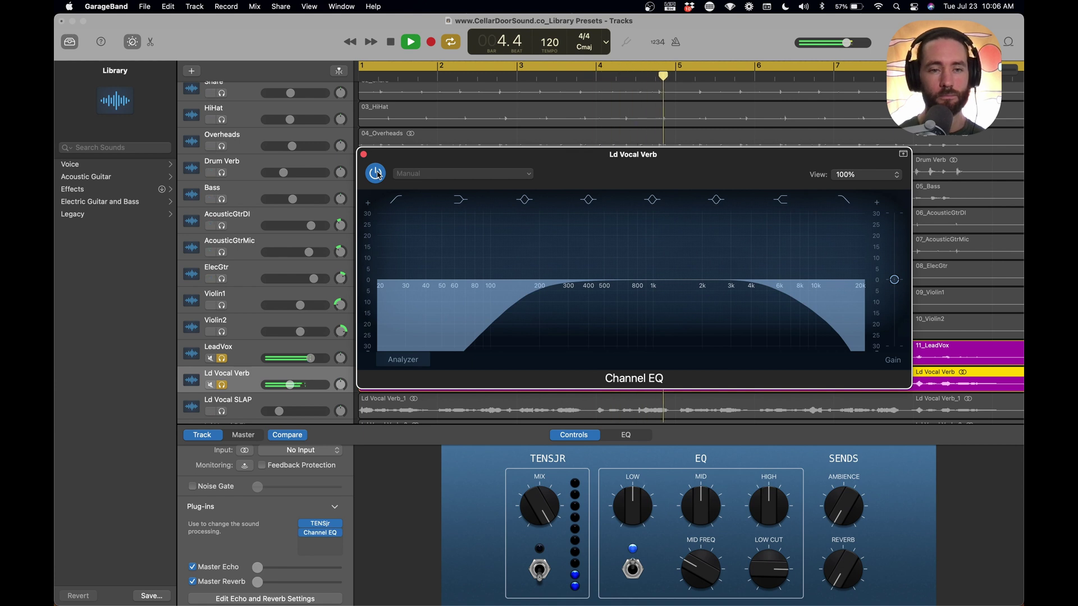
key("space")
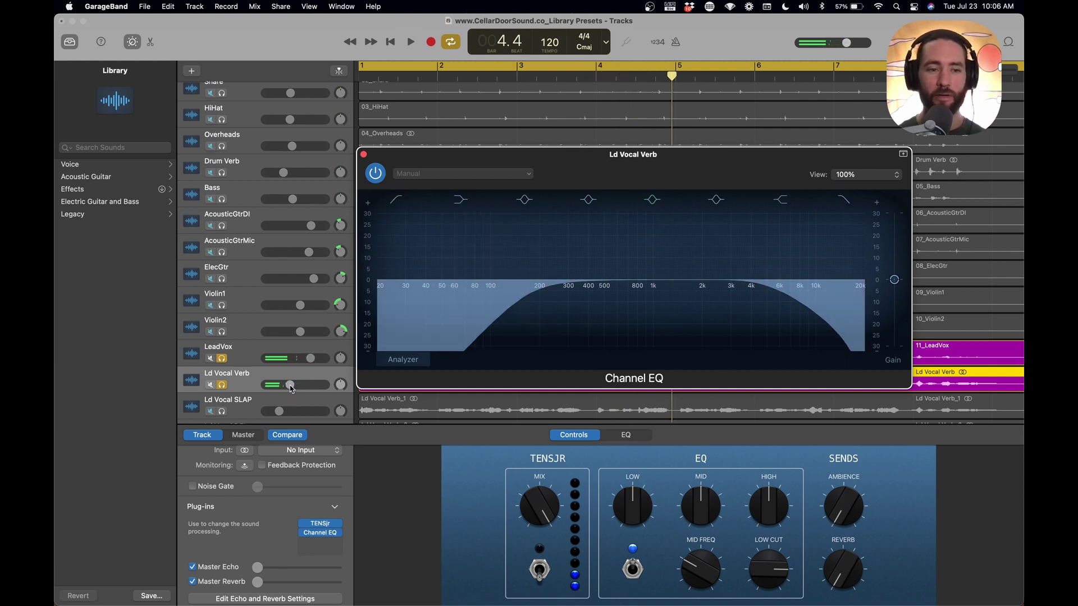
left_click_drag(291, 385, 280, 385)
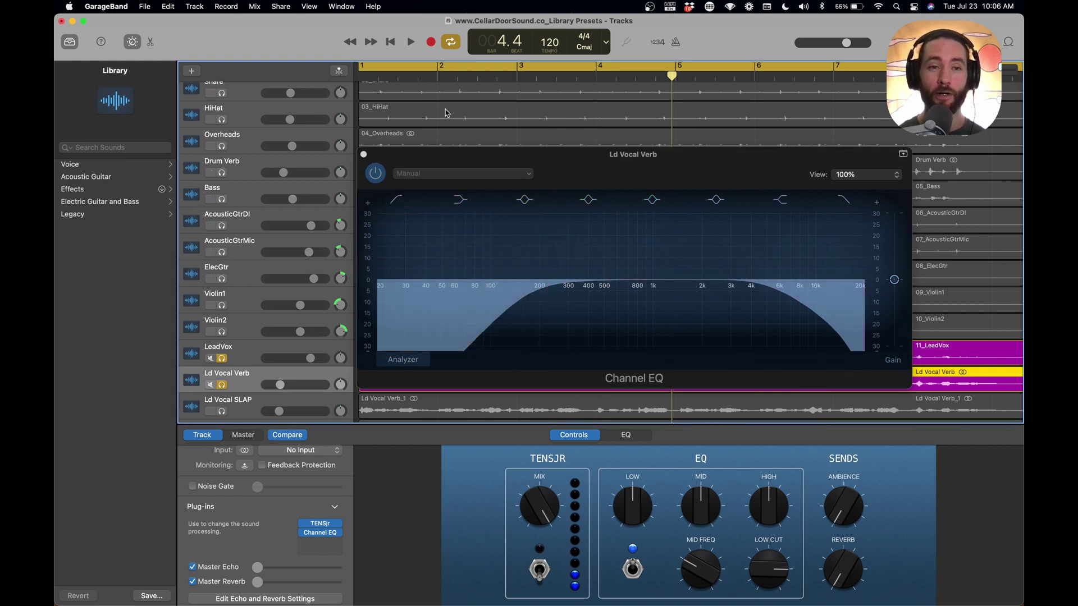
- Close the Channel EQ window, unsolo LeadVox, and solo the Ld Vocal SLAP and DEL tracks
left_click(364, 154)
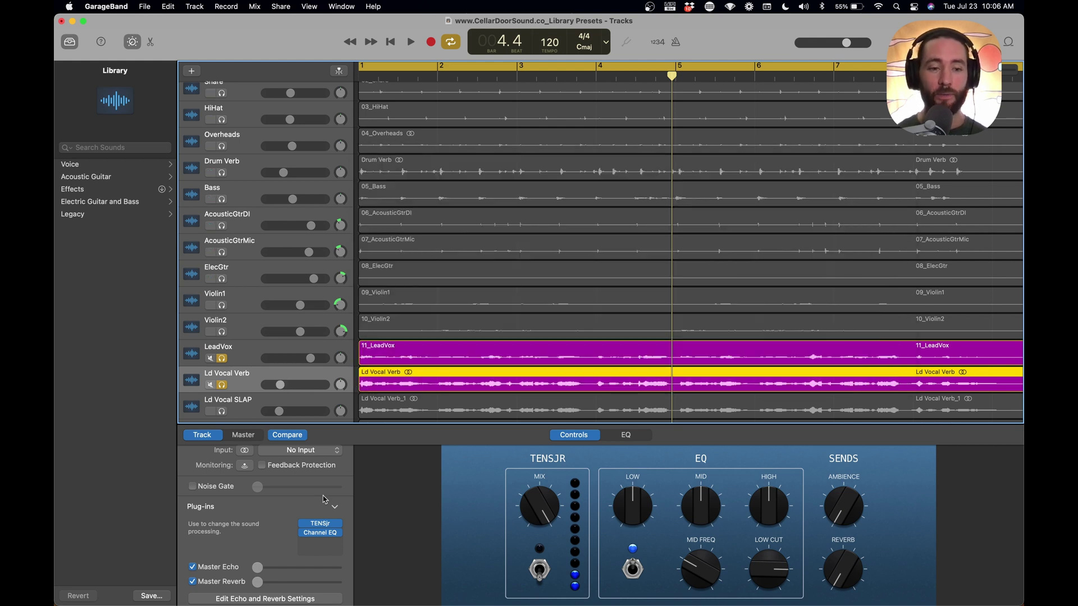
mouse_move(326, 536)
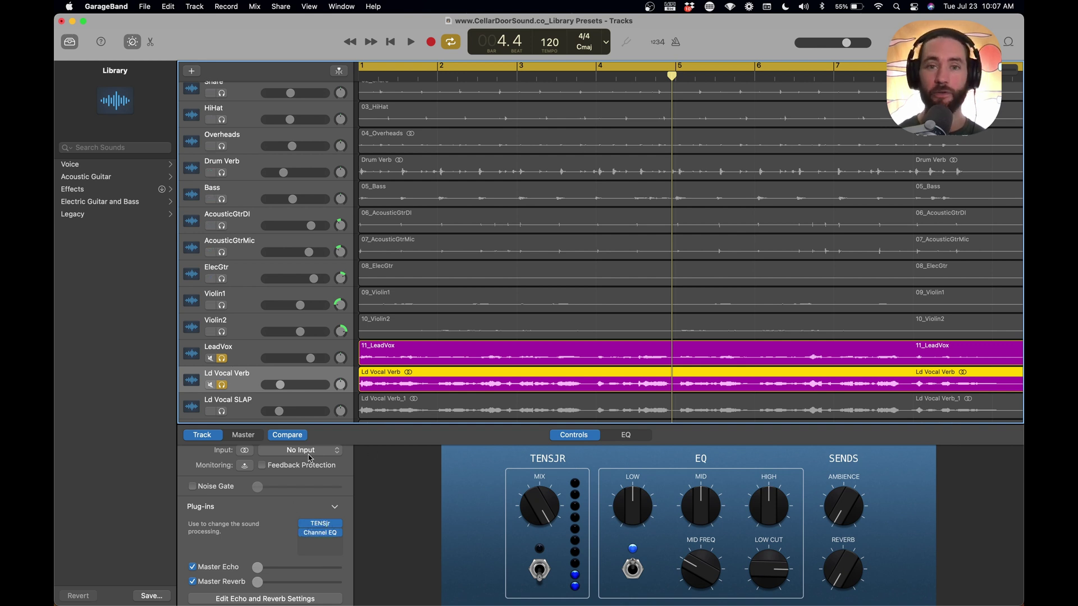
scroll(455, 219, "down", 2)
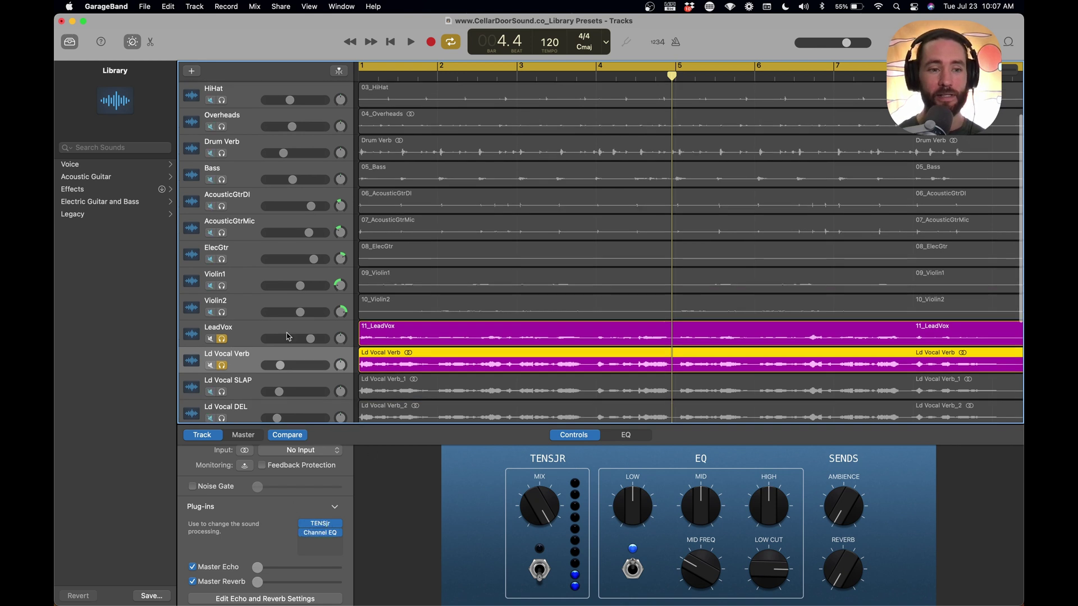
left_click(222, 339)
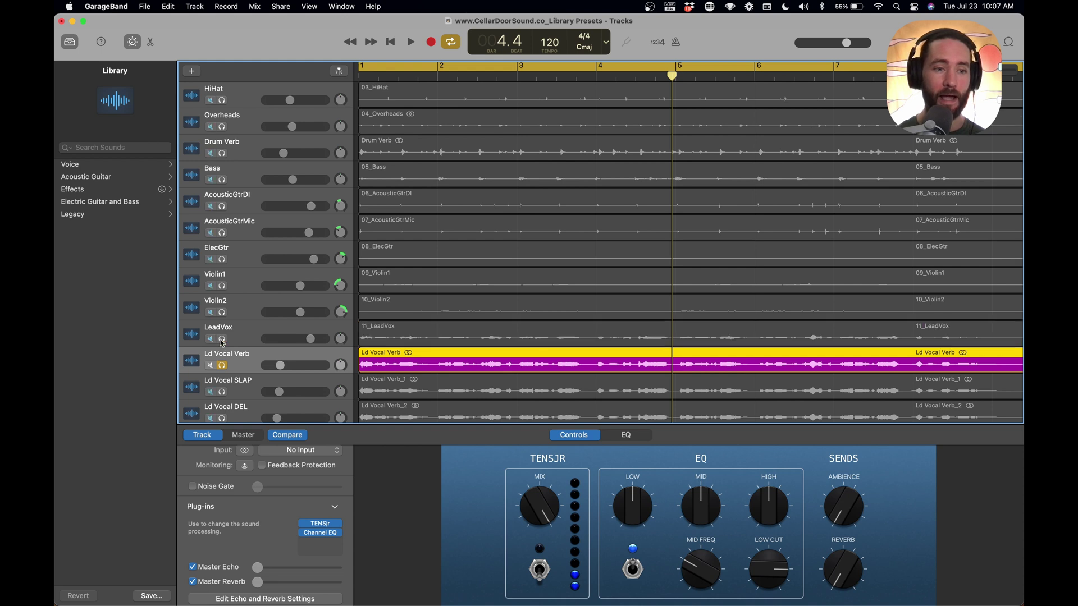
left_click(222, 392)
left_click(223, 419)
scroll(264, 382, "down", 2)
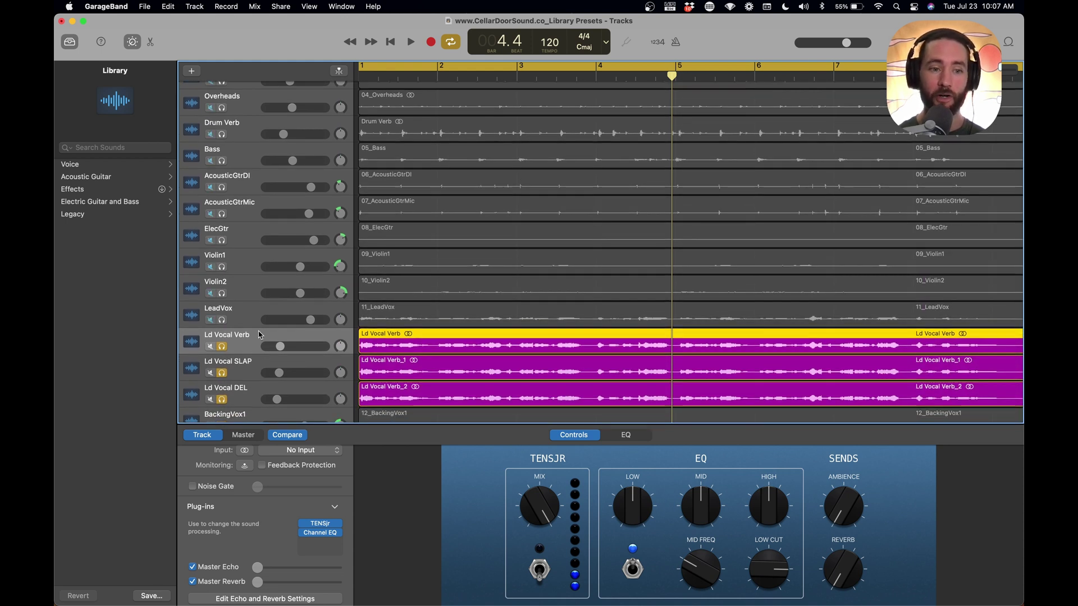
- Inspect Ld Vocal DEL's ValhallaFreqEcho, Space Designer and Channel EQ plug-ins, then reselect Ld Vocal Verb
left_click(251, 369)
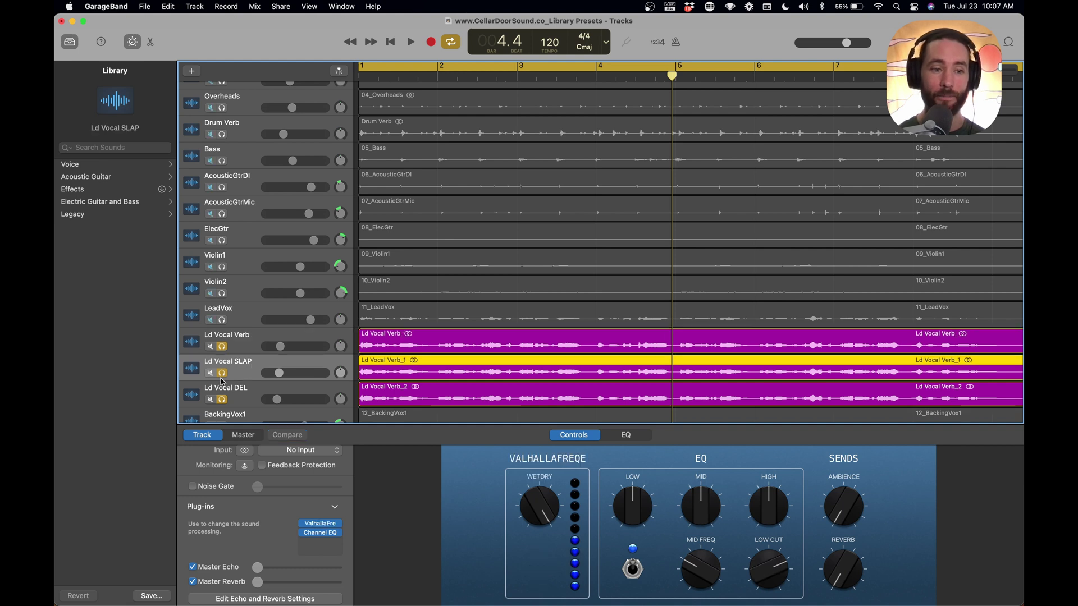
left_click(247, 396)
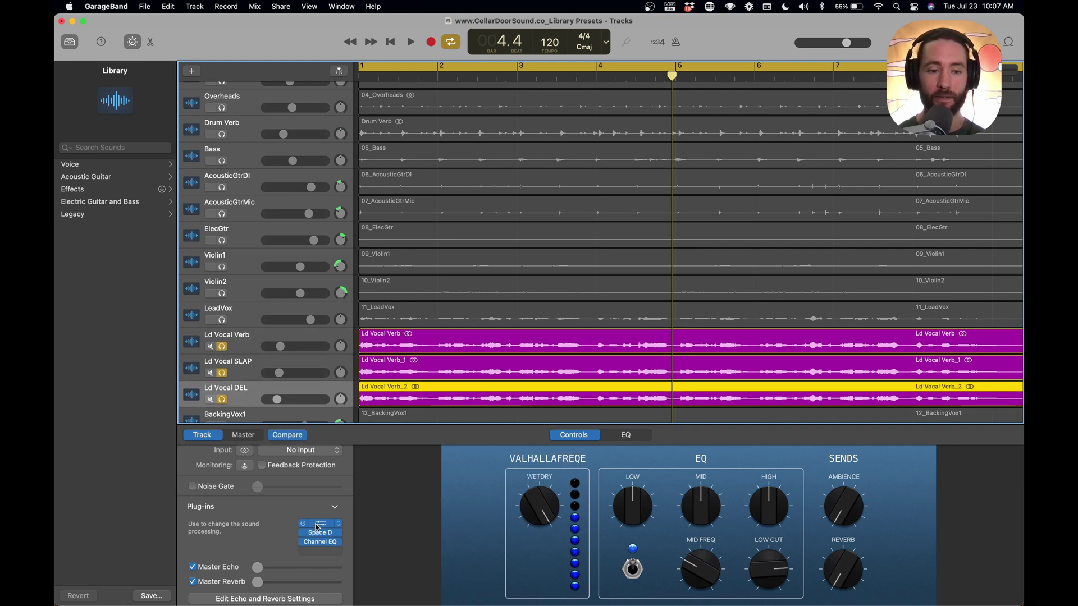
mouse_move(319, 545)
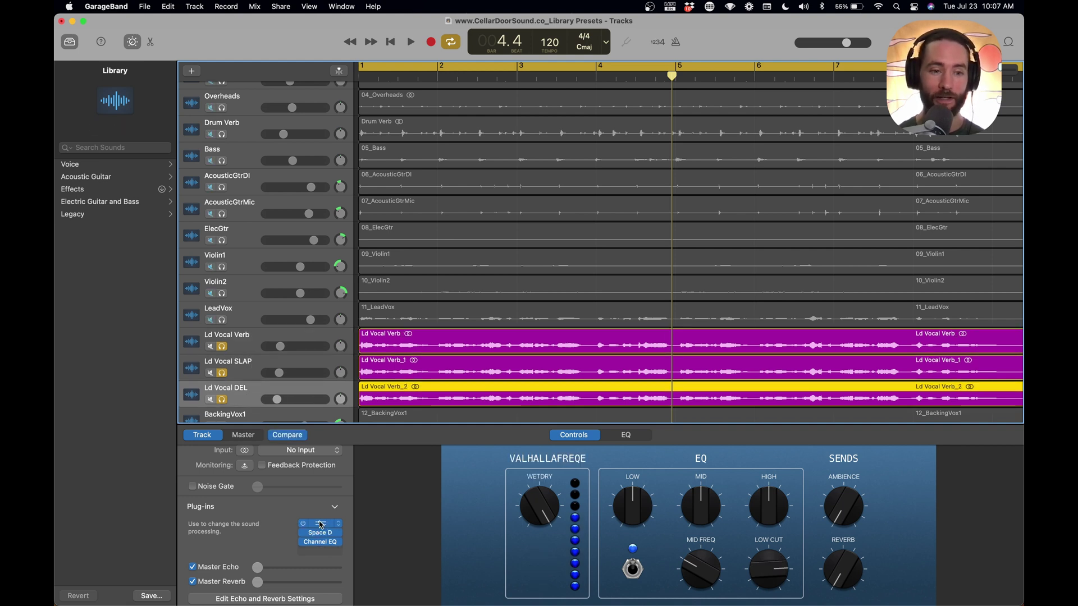
left_click(322, 526)
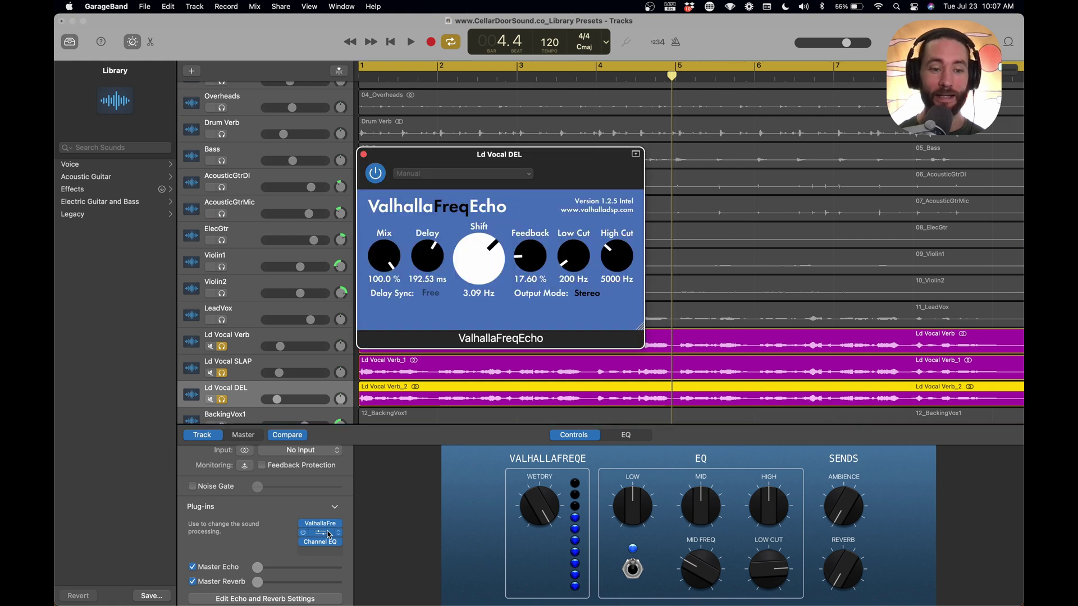
left_click(323, 534)
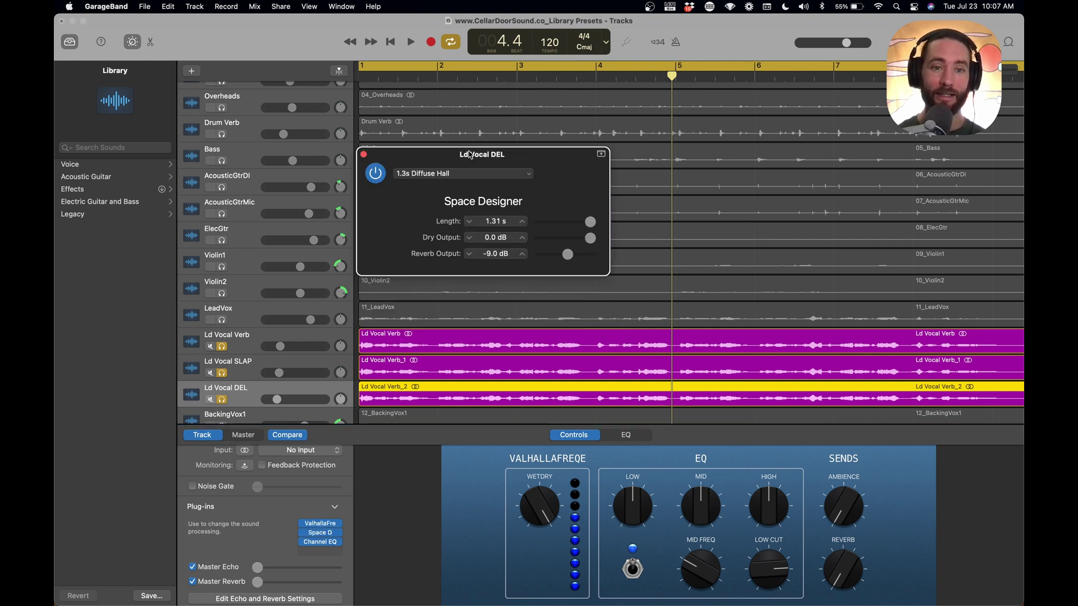
left_click(320, 542)
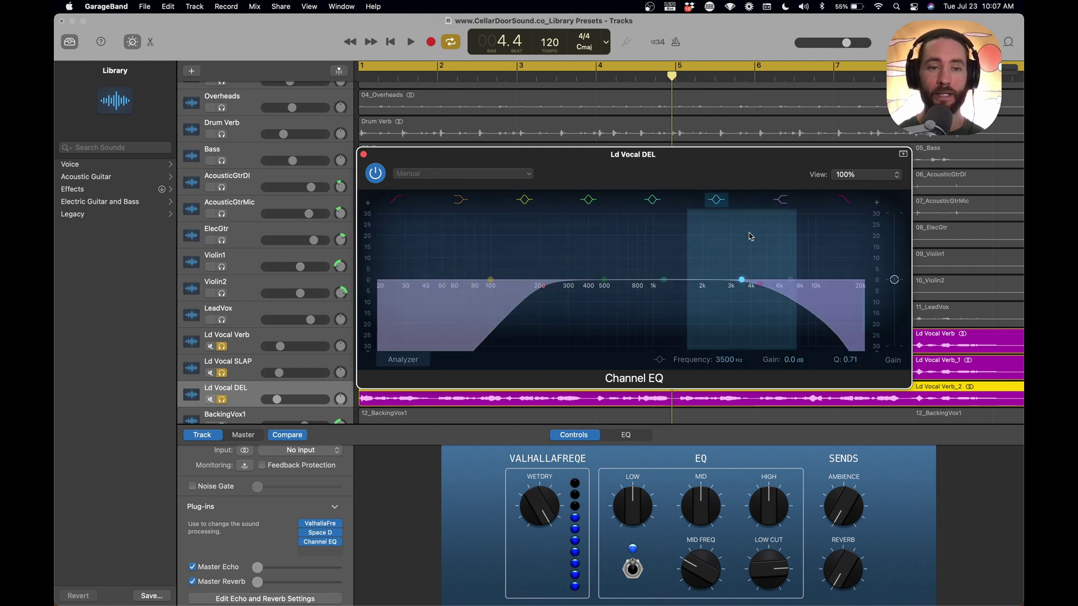
left_click(364, 155)
left_click(248, 344)
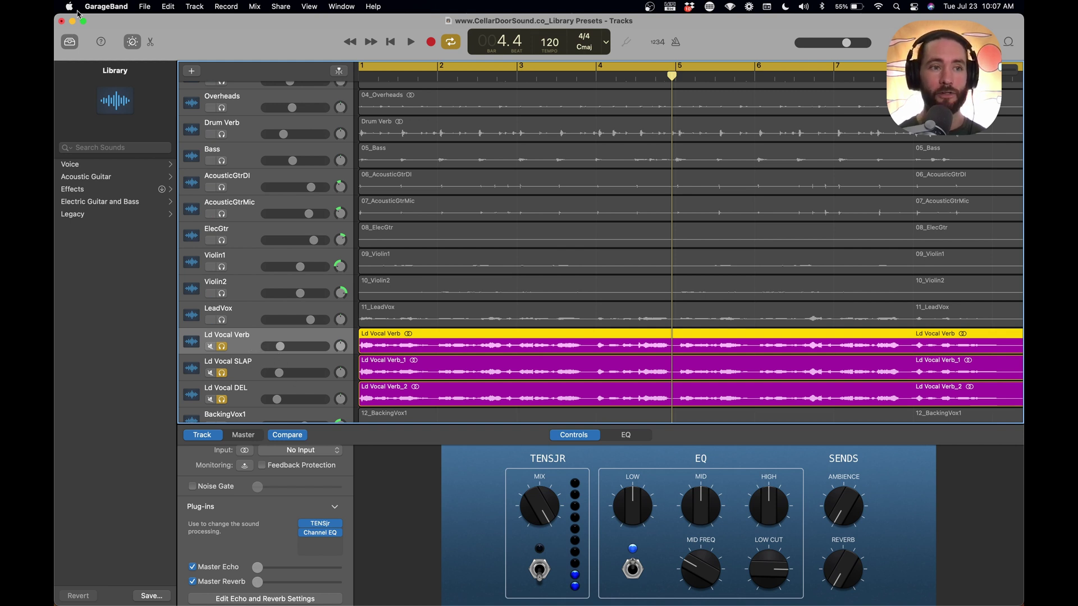
- Begin saving the sound as a patch and create a 'Vocal Reverbs' folder inside Audio
left_click(151, 595)
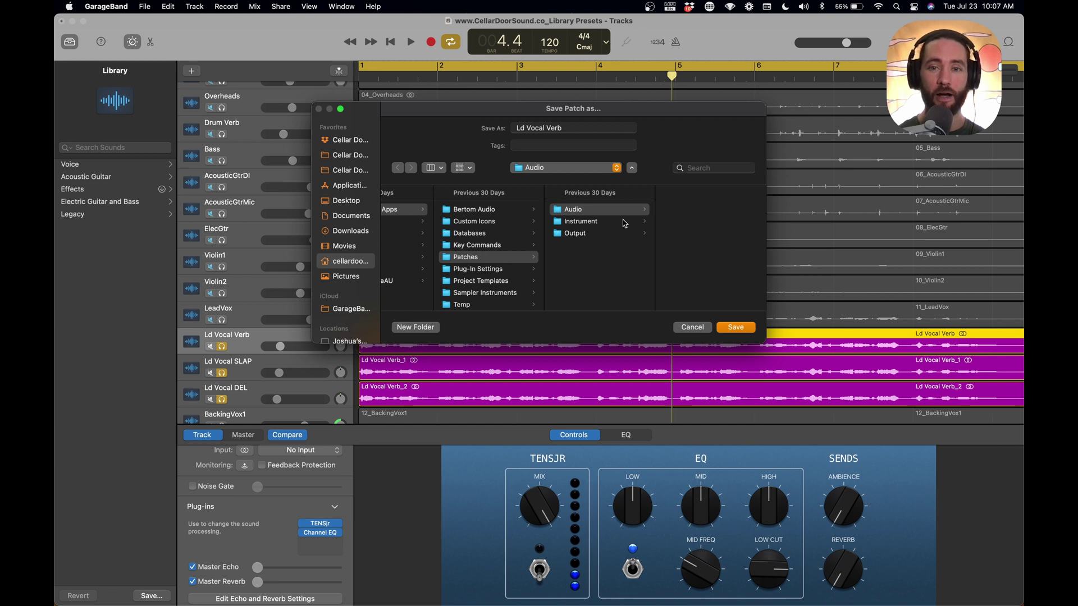
left_click(687, 216)
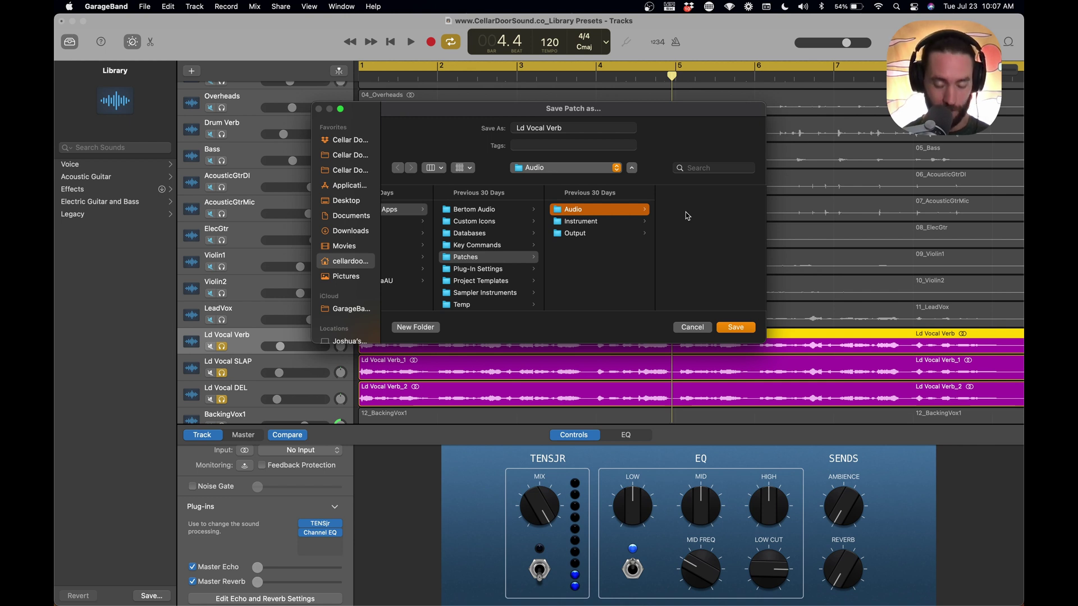
key("super+shift+n")
type("Vocal Reverbs")
key("Return")
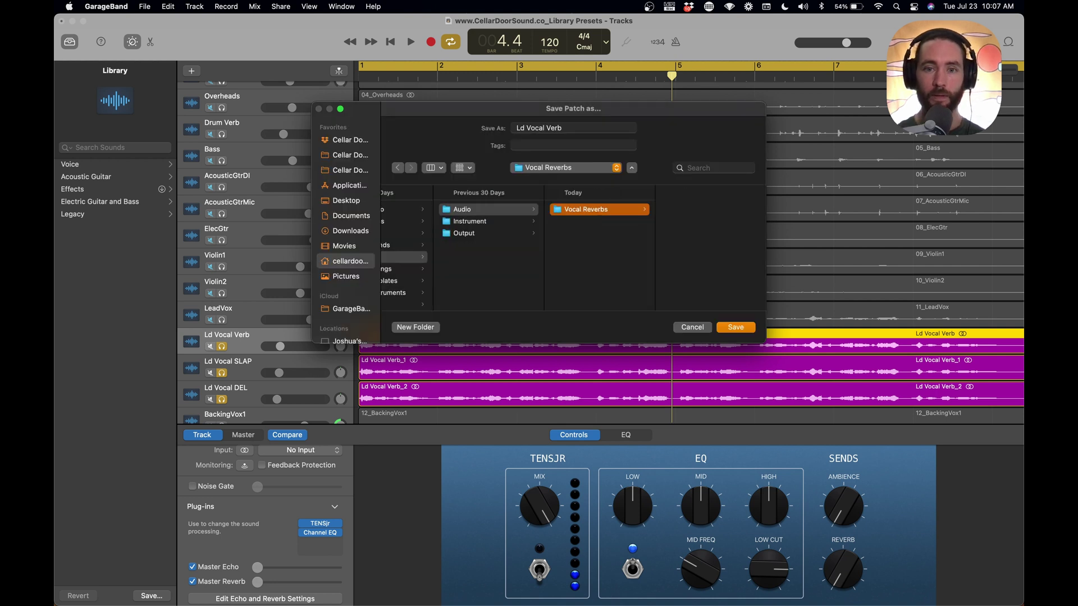
- Name the patch 'Ld Vocal Spring Verb Short' and save it
left_click(548, 128)
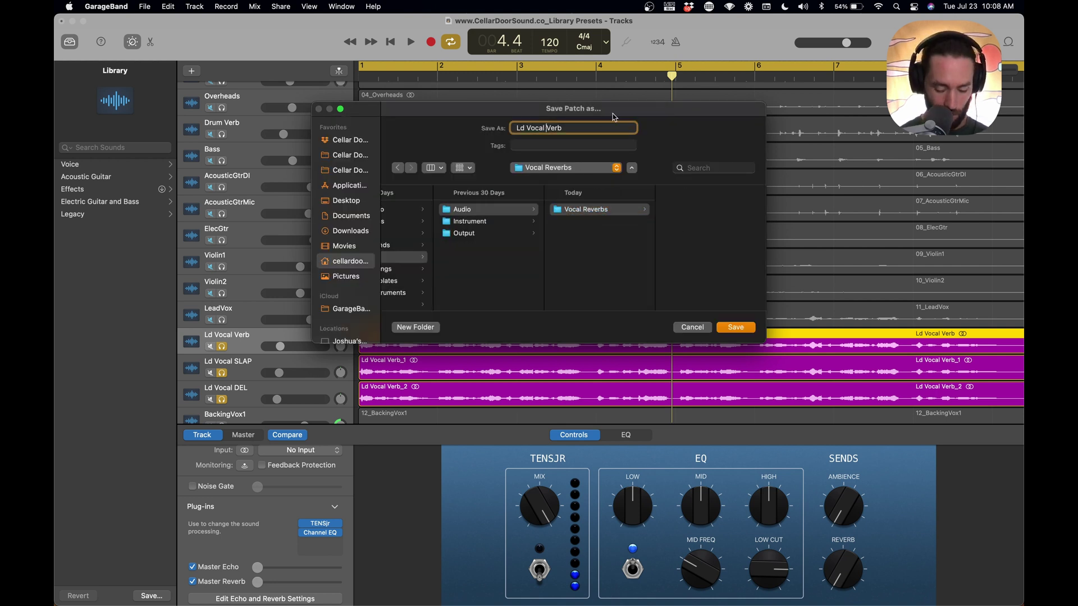
type("Spring")
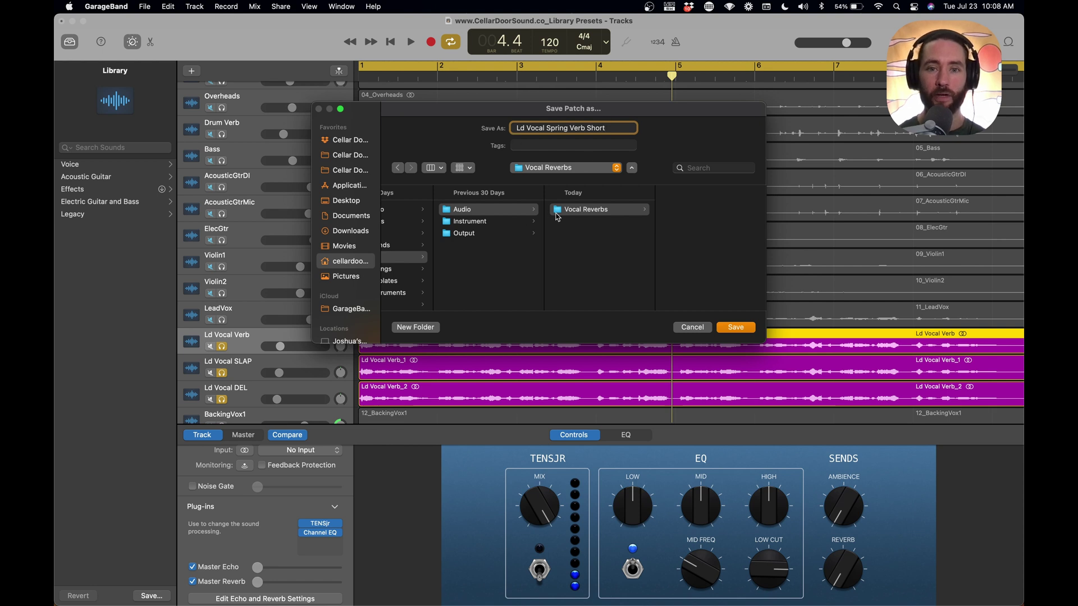
left_click(741, 330)
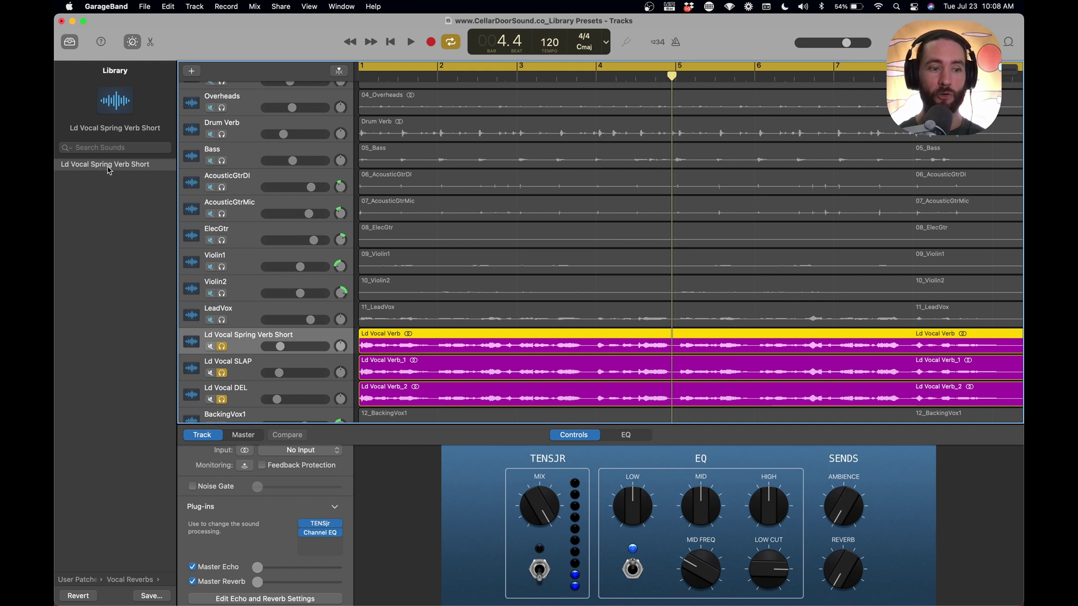
- Check the new patch under User Patches > Vocal Reverbs, then select the Ld Vocal SLAP track
left_click(78, 580)
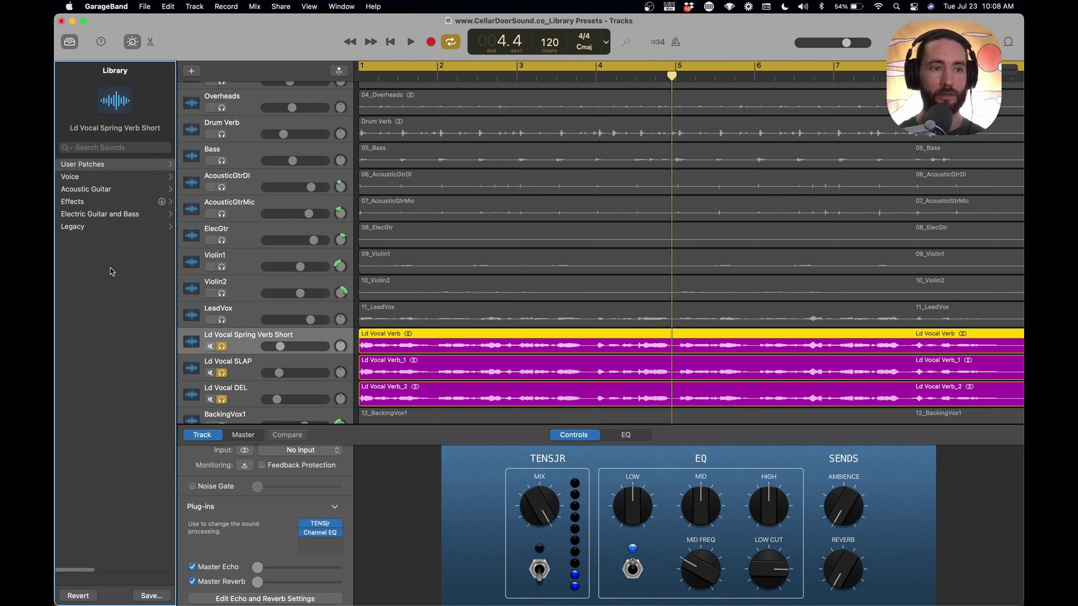
left_click(169, 166)
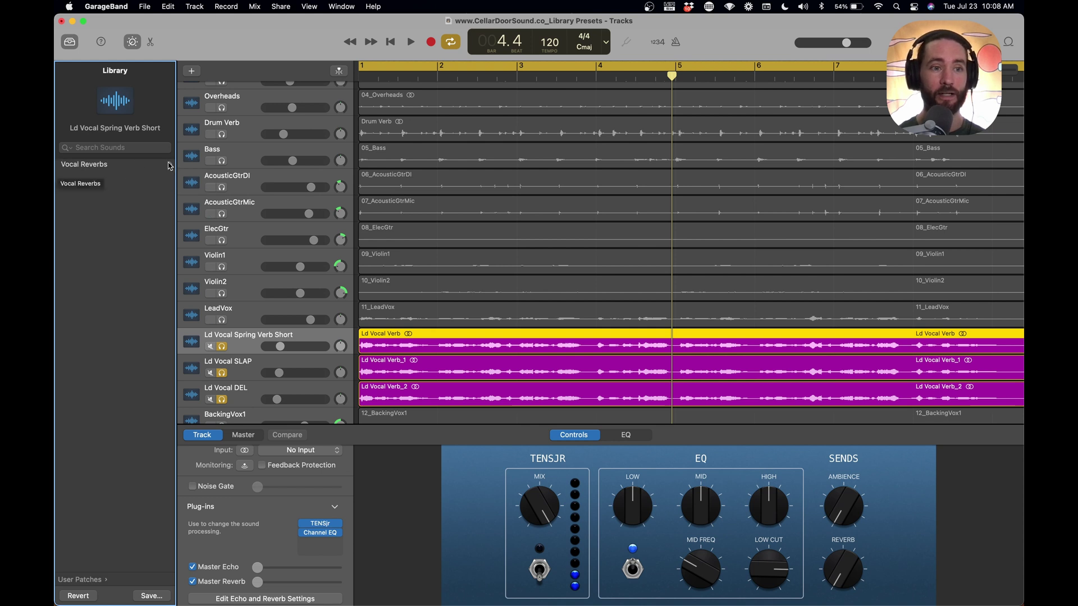
left_click(169, 166)
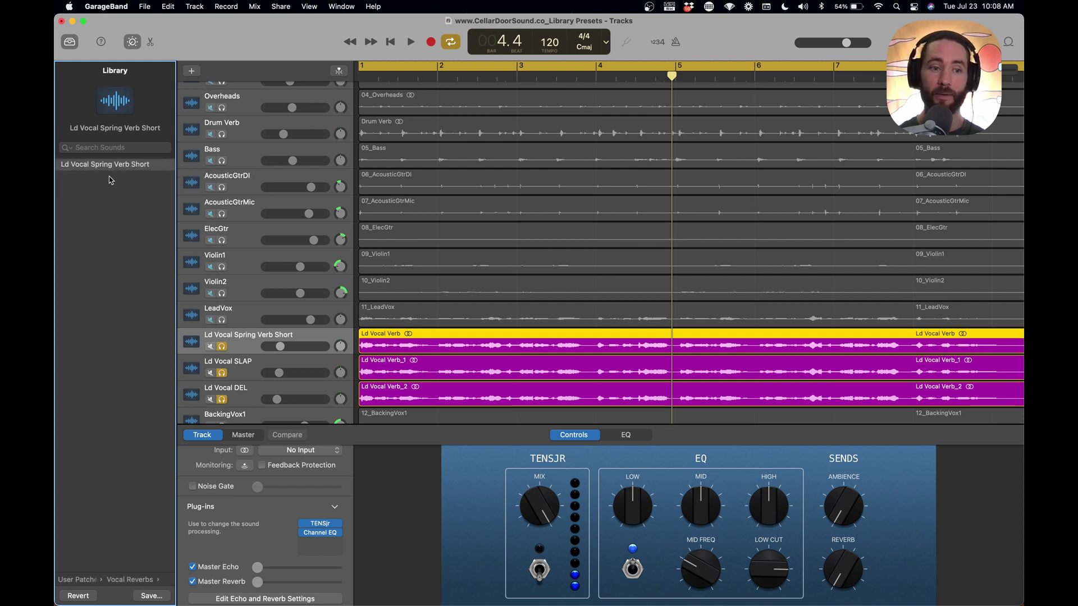
left_click(126, 583)
left_click(241, 368)
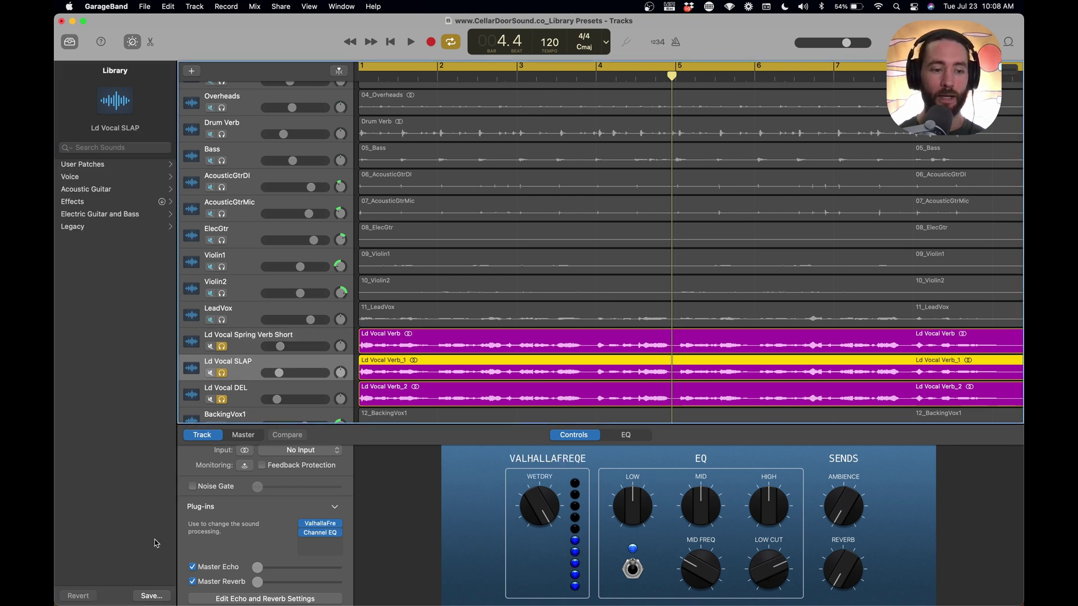
- Save the SLAP sound as patch 'Ld Vocal SLAP' in a new Audio > Vocal Delays folder
left_click(151, 594)
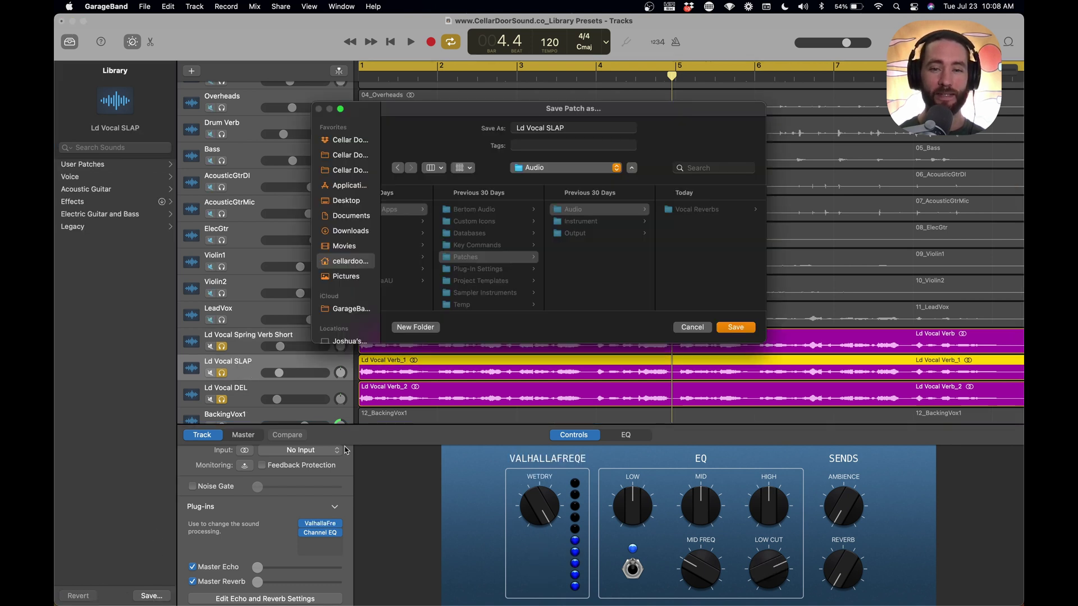
left_click(609, 210)
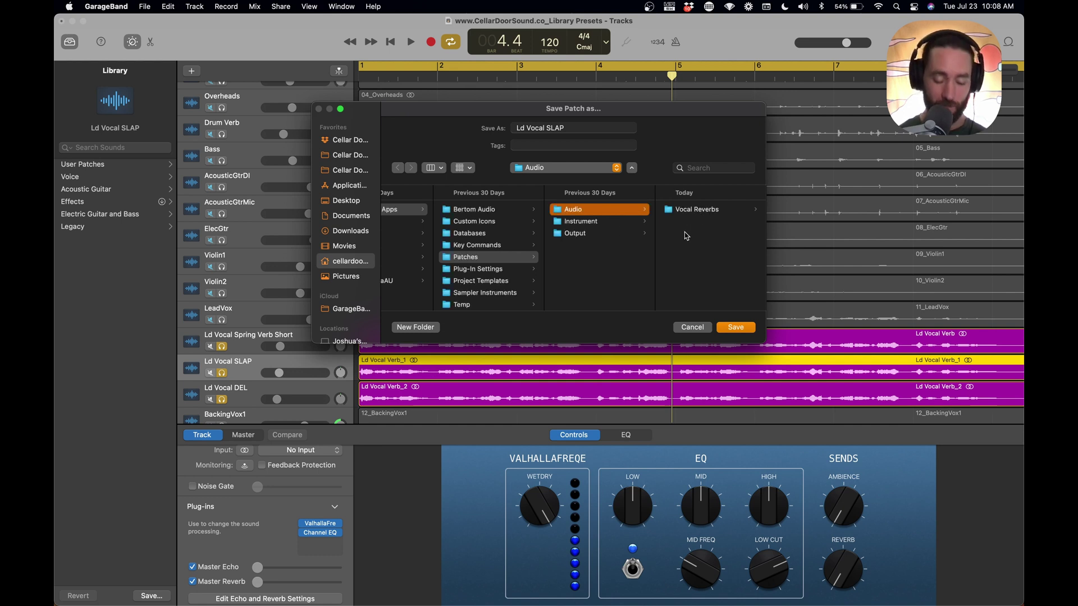
key("super+shift+n")
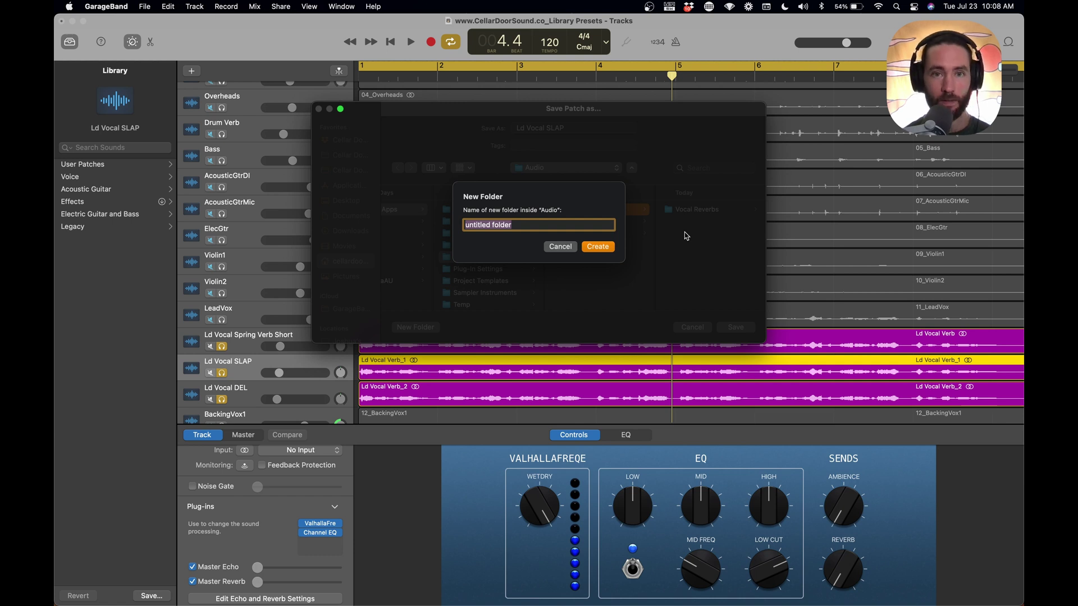
type("Vocal Delays")
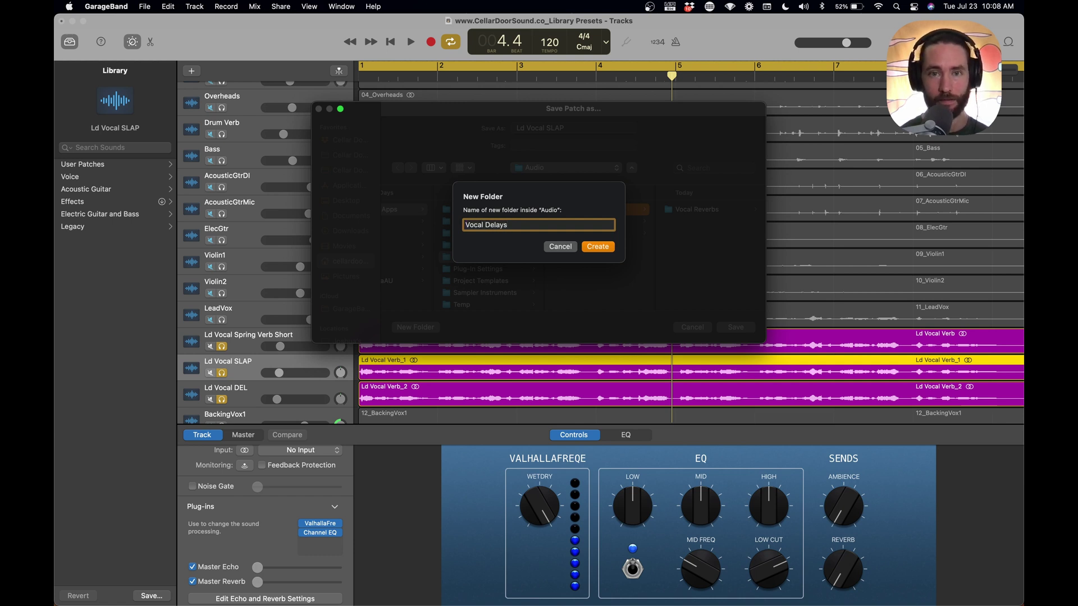
key("Return")
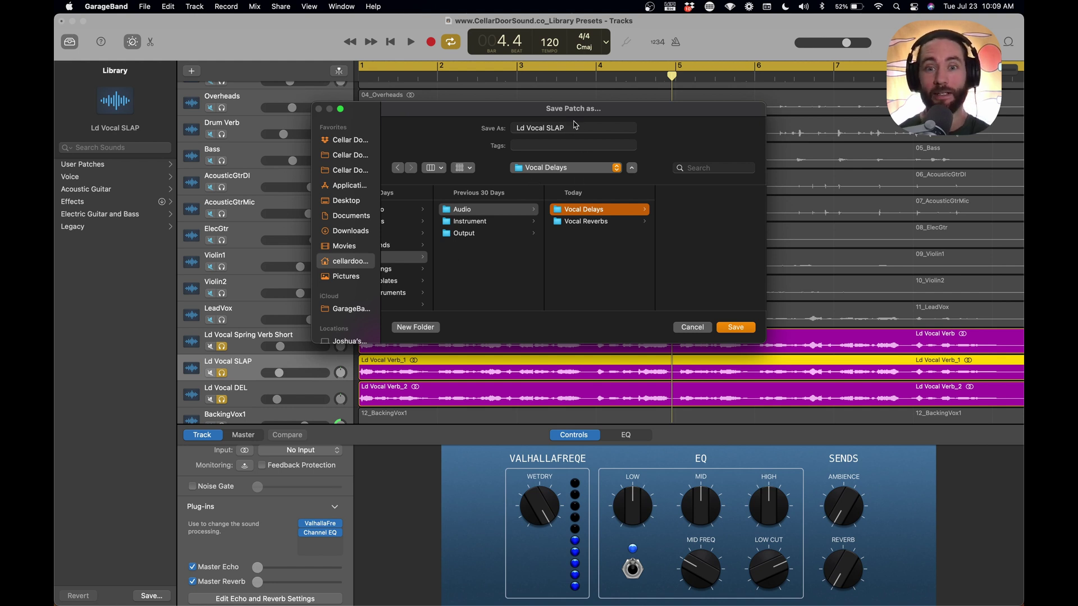
left_click(740, 333)
- Verify Ld Vocal SLAP under User Patches > Vocal Delays, then select the Ld Vocal DEL track
left_click(94, 579)
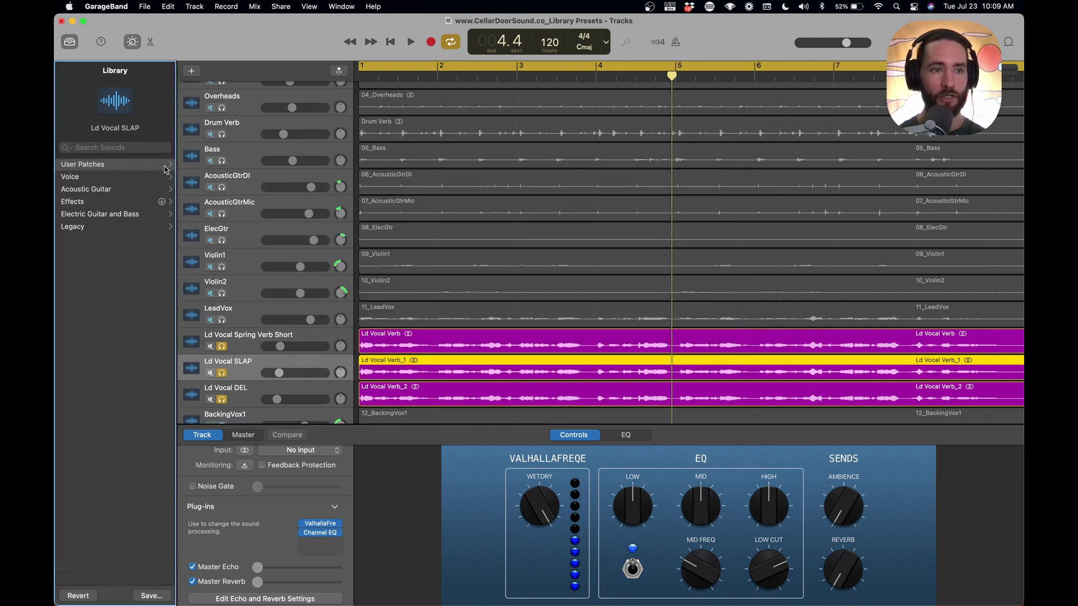
left_click(161, 170)
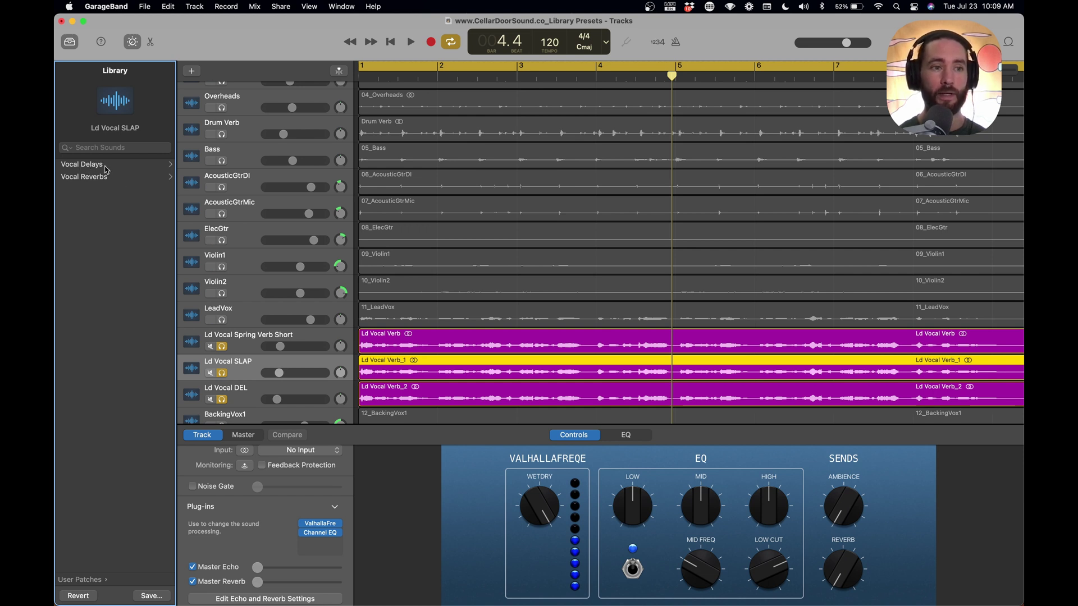
left_click(106, 169)
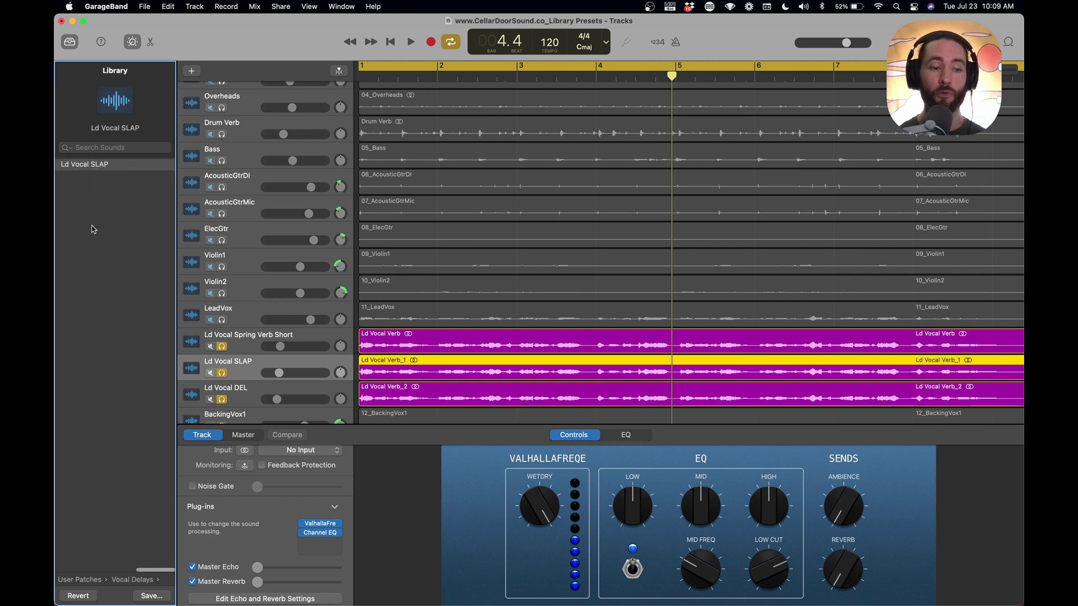
left_click(86, 580)
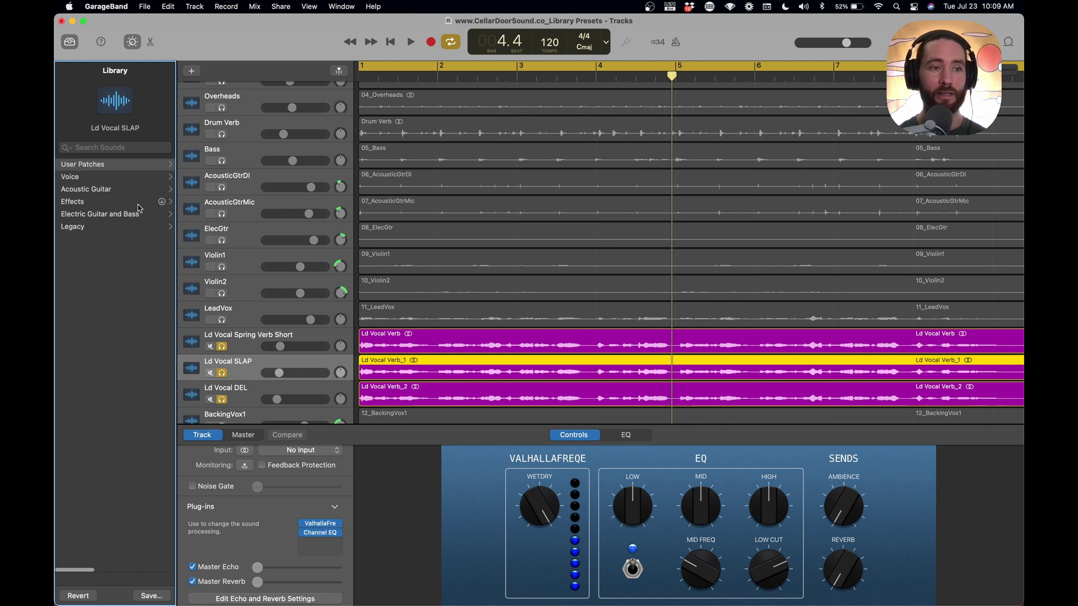
left_click(170, 166)
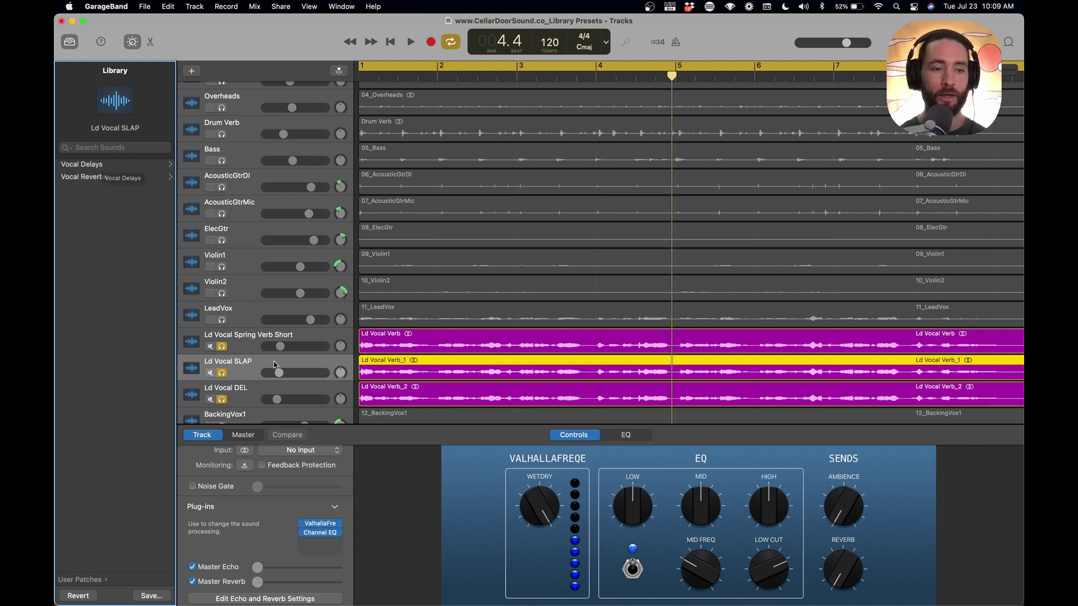
left_click(247, 396)
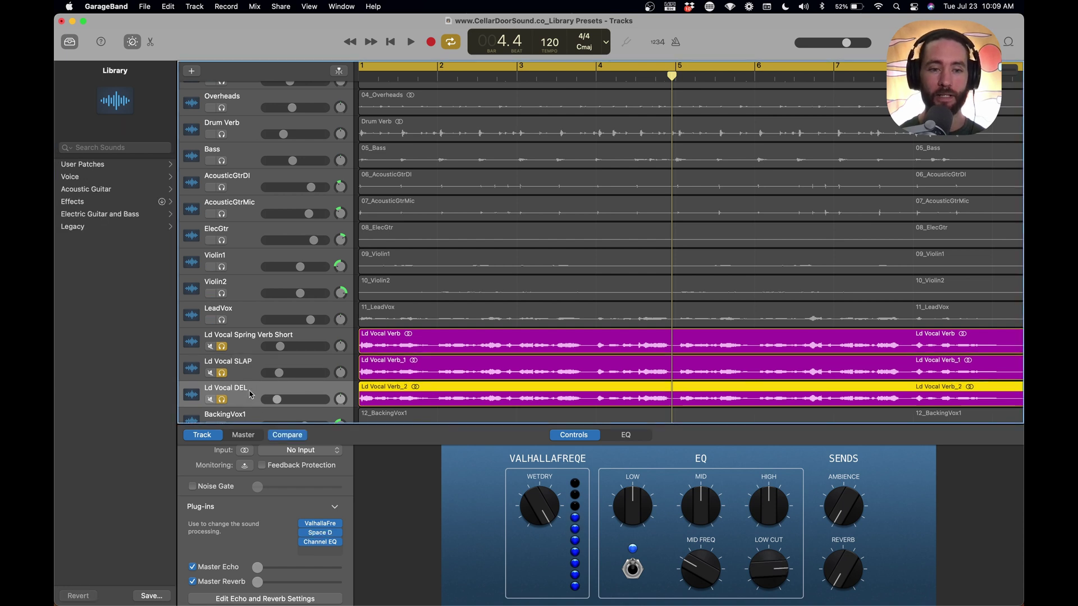
- Save the Ld Vocal DEL sound as patch 'Ld Vocal DEL w Verb' in the Vocal Delays folder
left_click(320, 524)
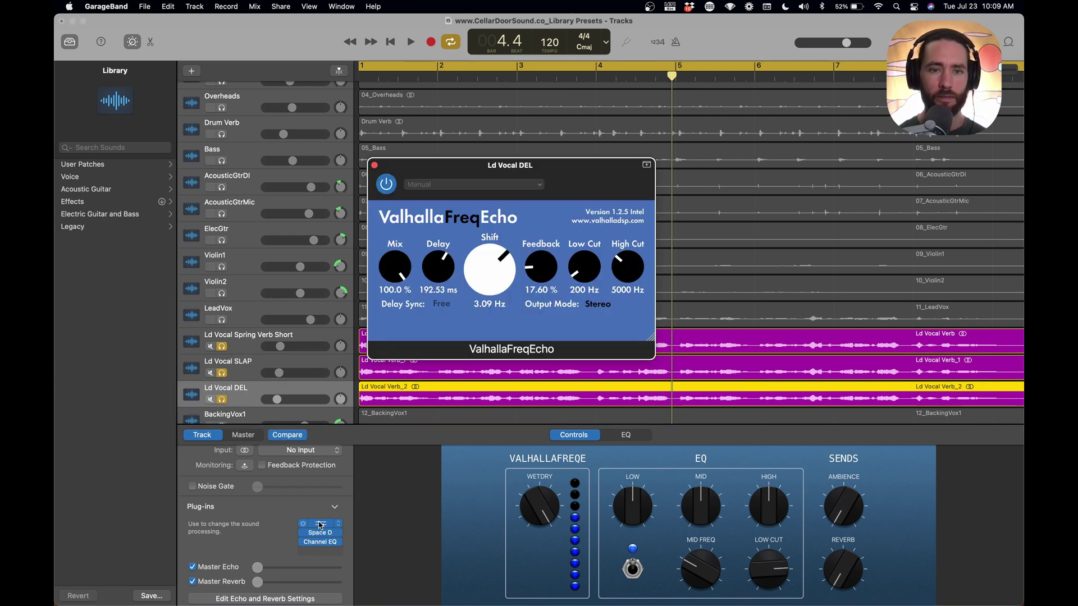
left_click(320, 525)
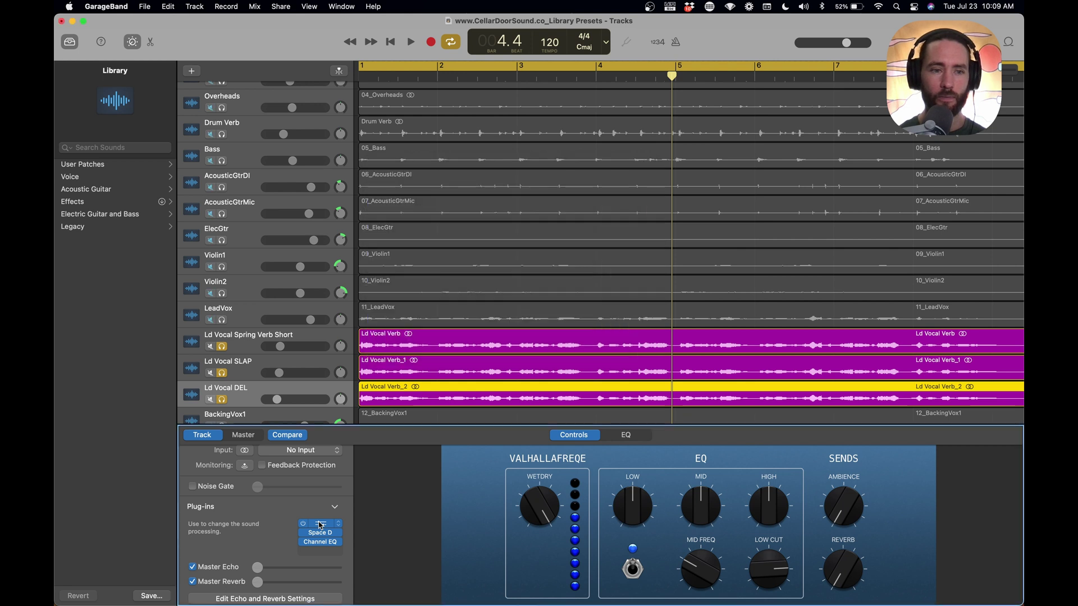
left_click(149, 596)
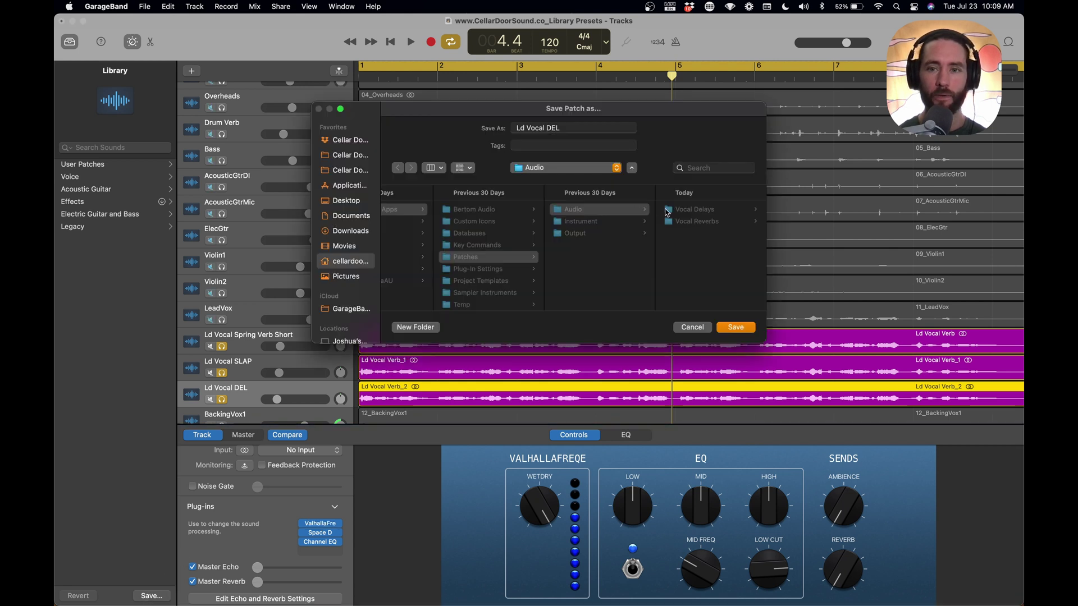
left_click(699, 213)
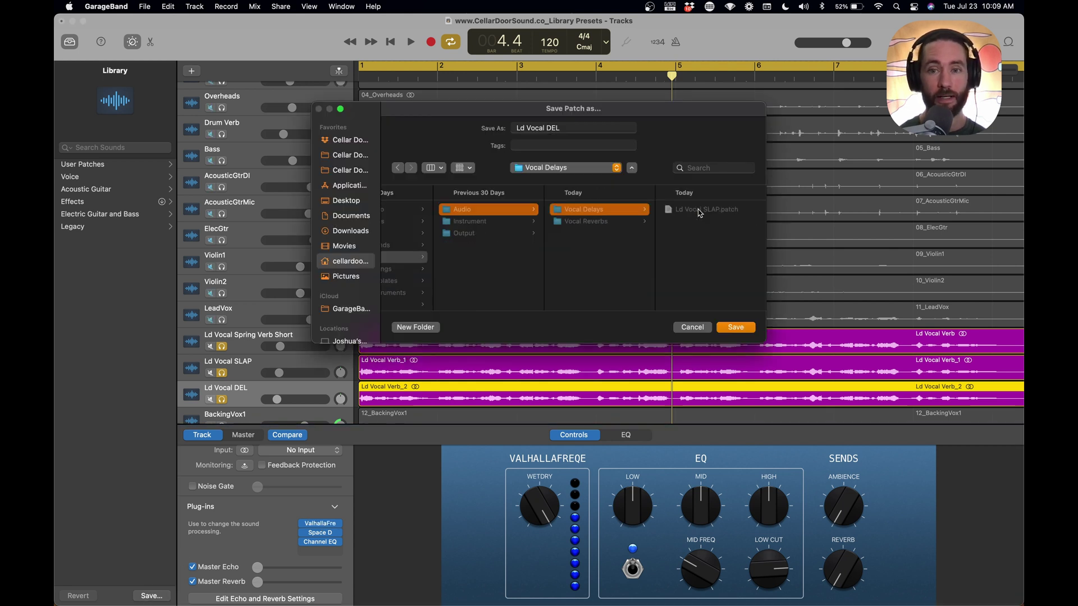
left_click(564, 125)
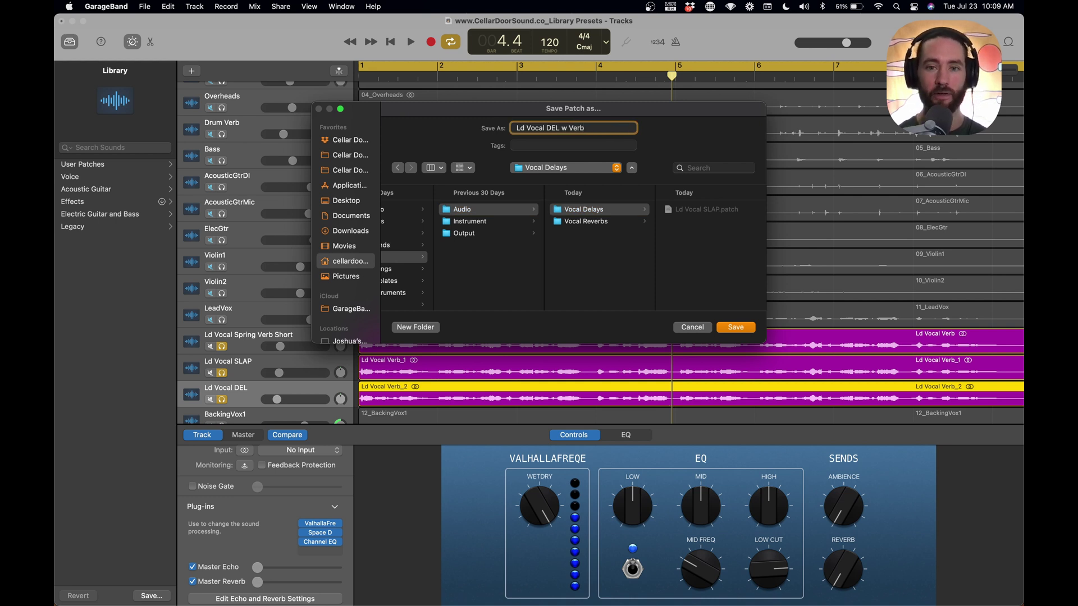
key("Return")
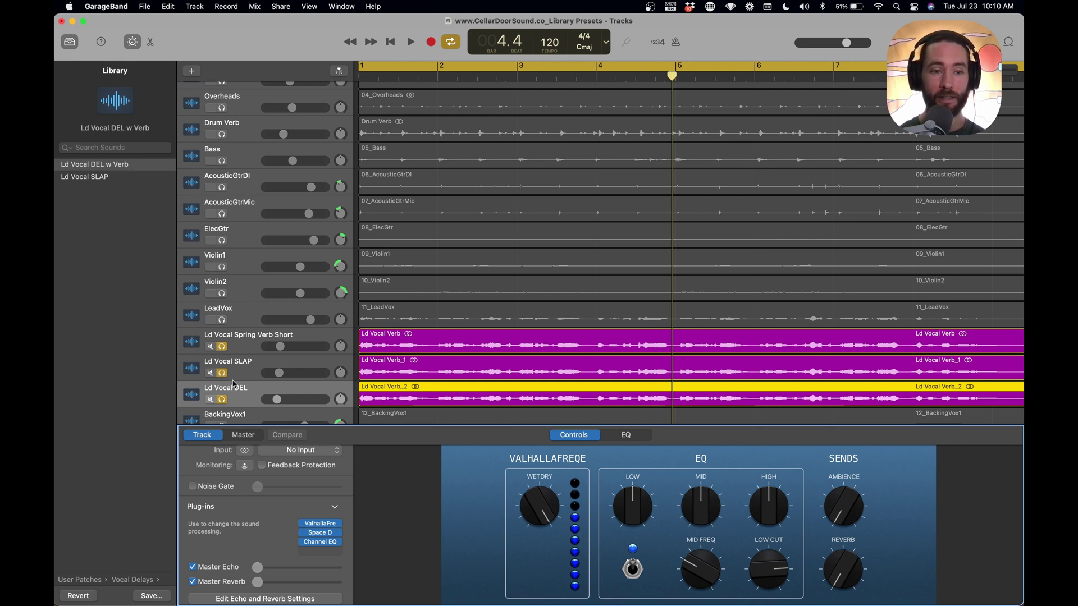
- Unsolo the Ld Vocal Spring Verb Short, Ld Vocal SLAP and Ld Vocal DEL tracks
left_click(240, 396)
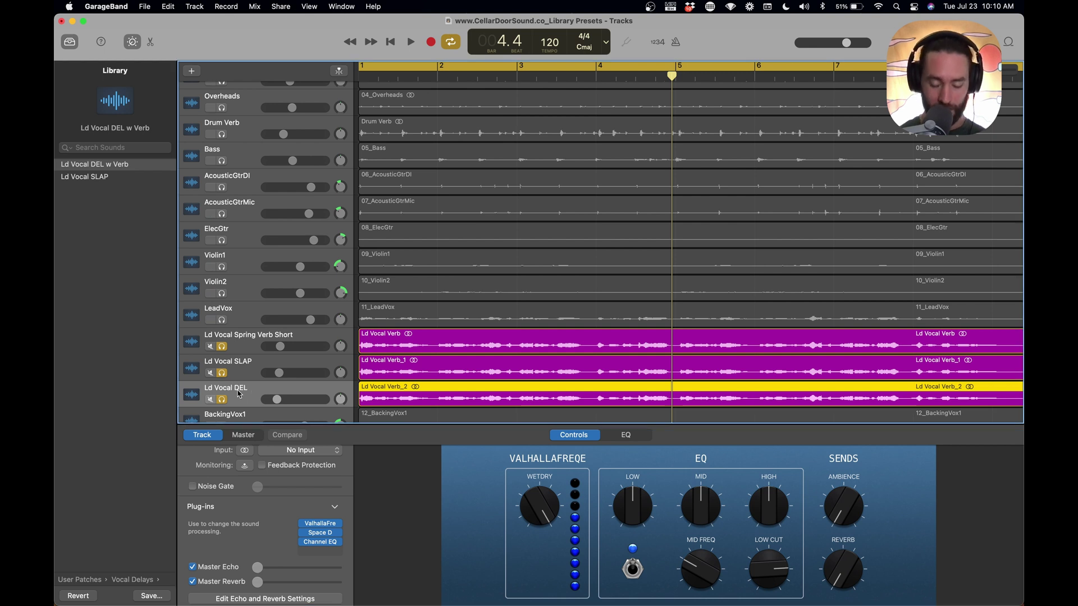
left_click(222, 347)
left_click(222, 373)
left_click(222, 399)
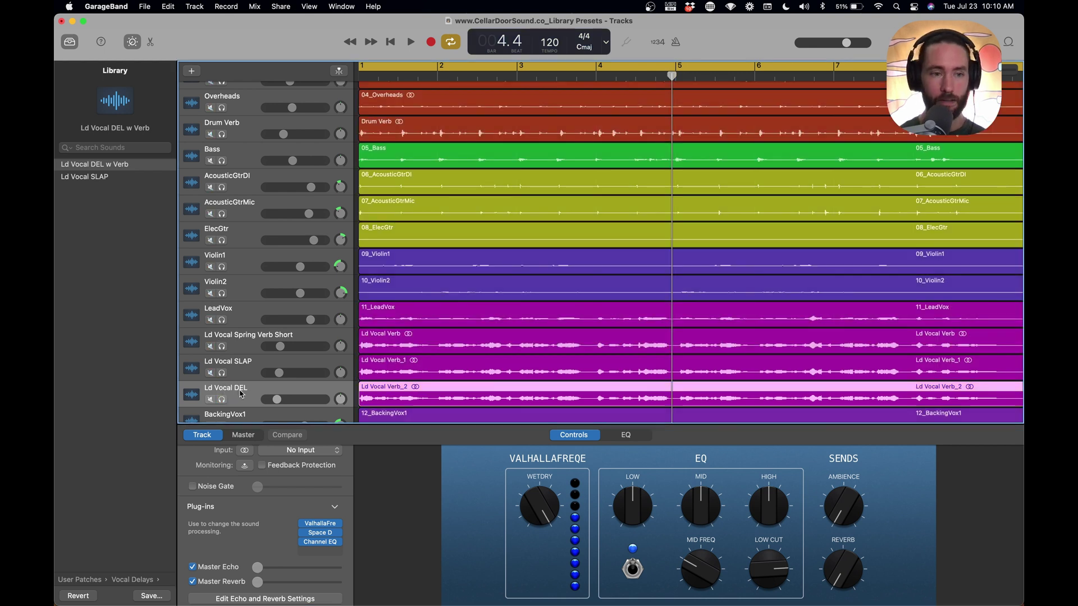
- Delete the Ld Vocal DEL and Ld Vocal SLAP tracks from the project
key("super+BackSpace")
key("super+BackSpace")
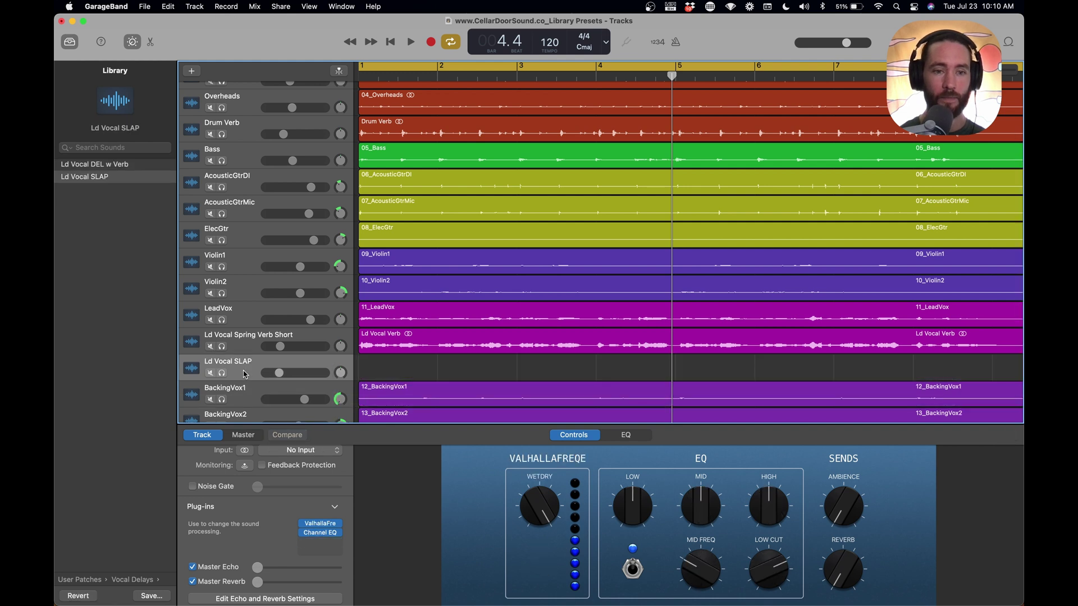
key("super+BackSpace")
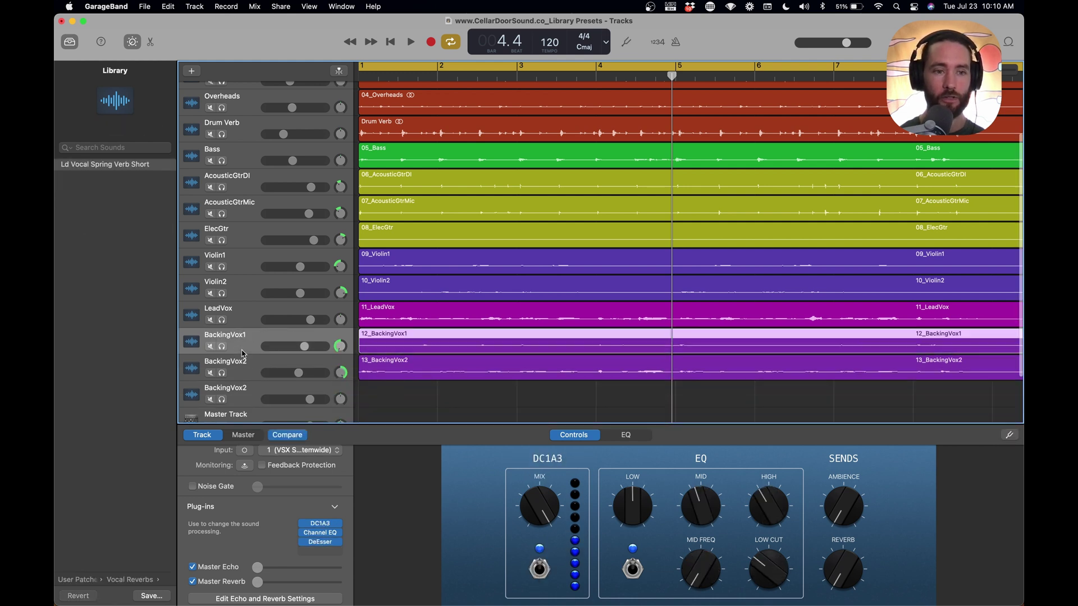
scroll(539, 315, "up", 5)
scroll(539, 315, "down", 3)
key("super+Left")
key("super+Right")
key("super+Right")
- Select and solo the LeadVox track
left_click(244, 320)
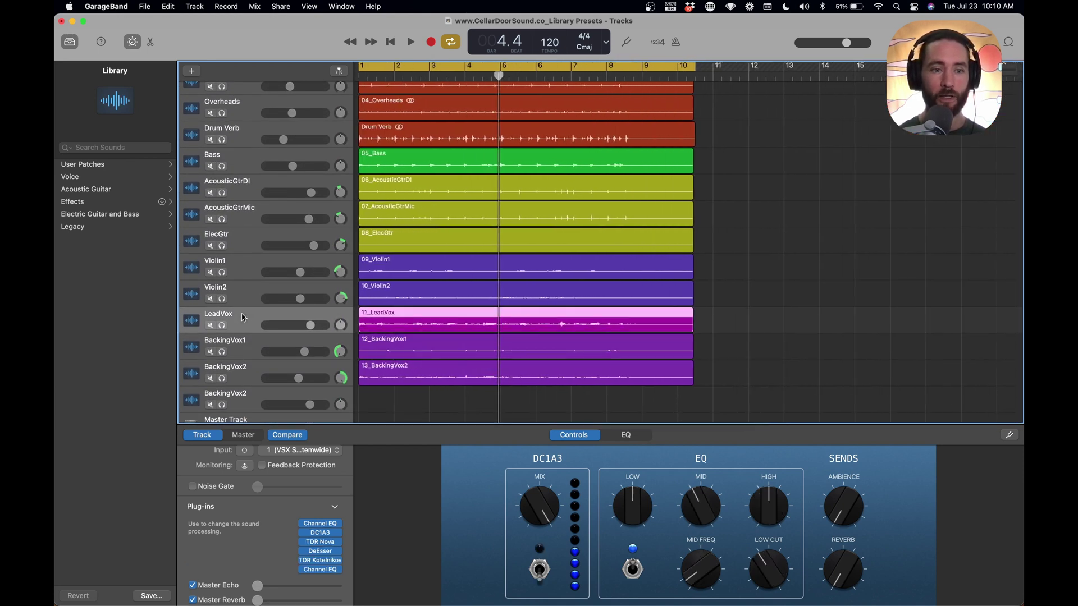
scroll(492, 288, "up", 1)
scroll(493, 288, "down", 1)
key("s")
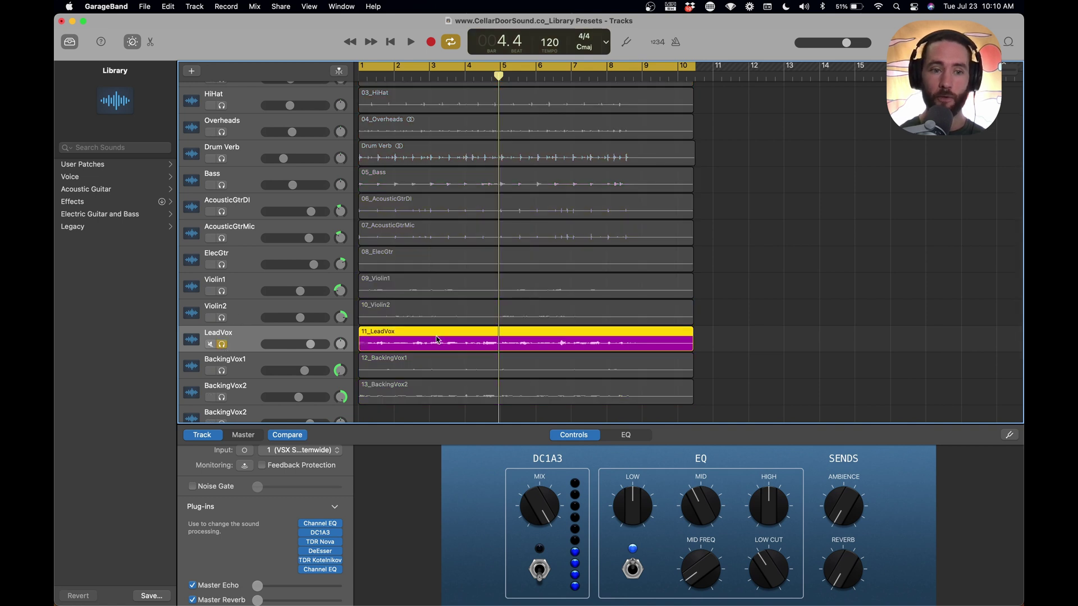
- Export the cycle area to Downloads as 24-bit WAVE 'Ld Vocal Verb 1'
left_click(279, 6)
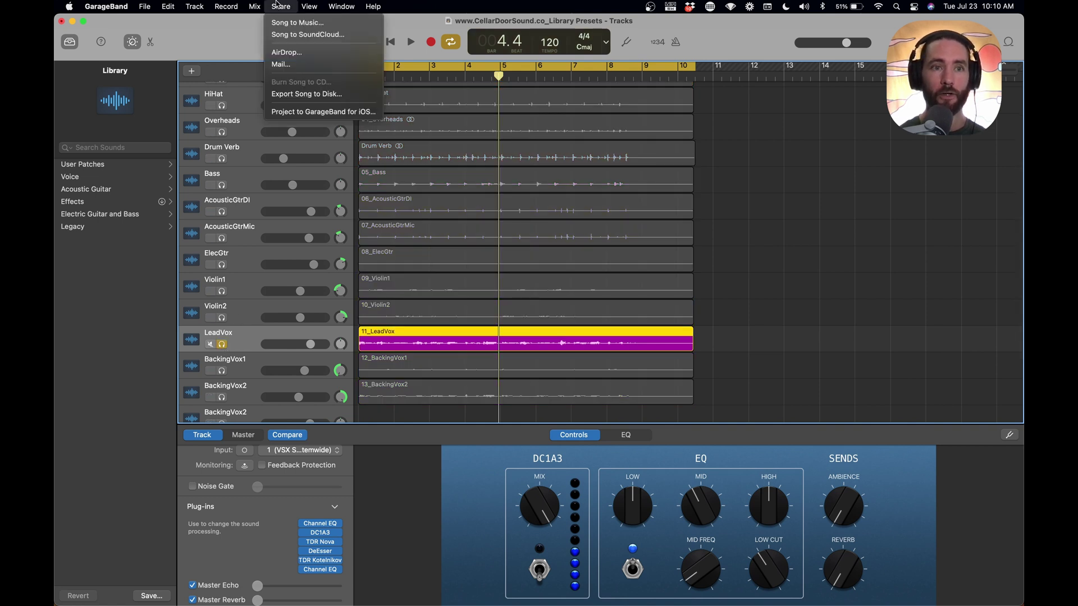
left_click(308, 95)
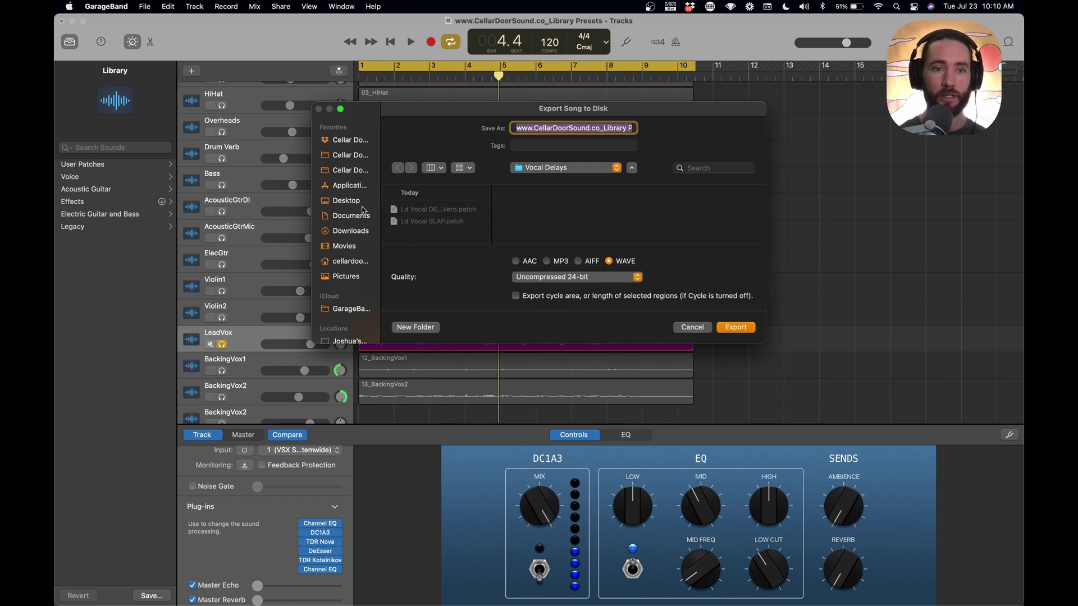
left_click(350, 232)
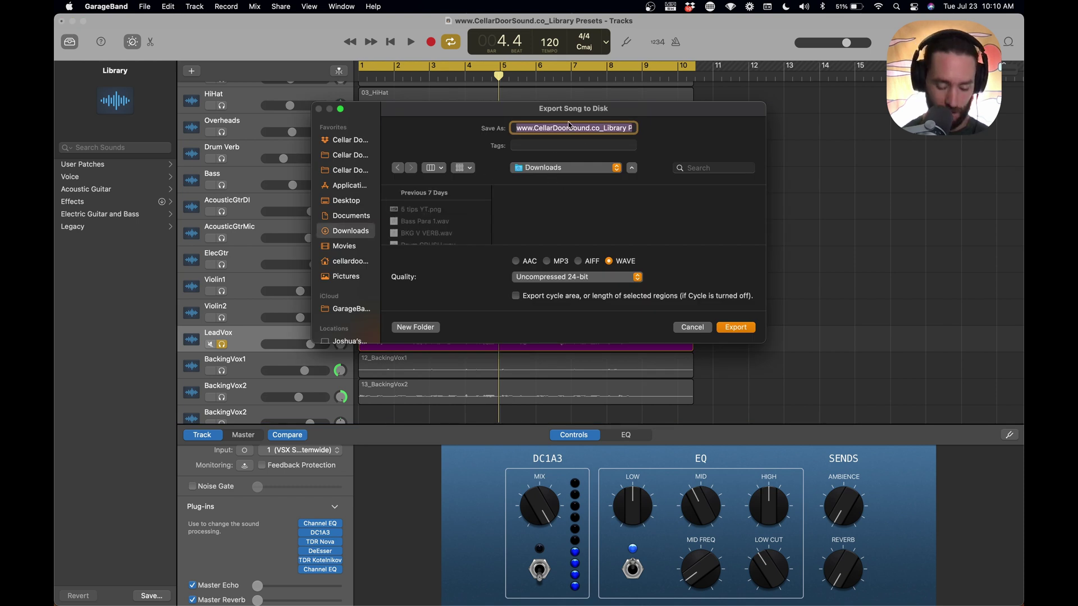
type("Ld Vocal Verb 1")
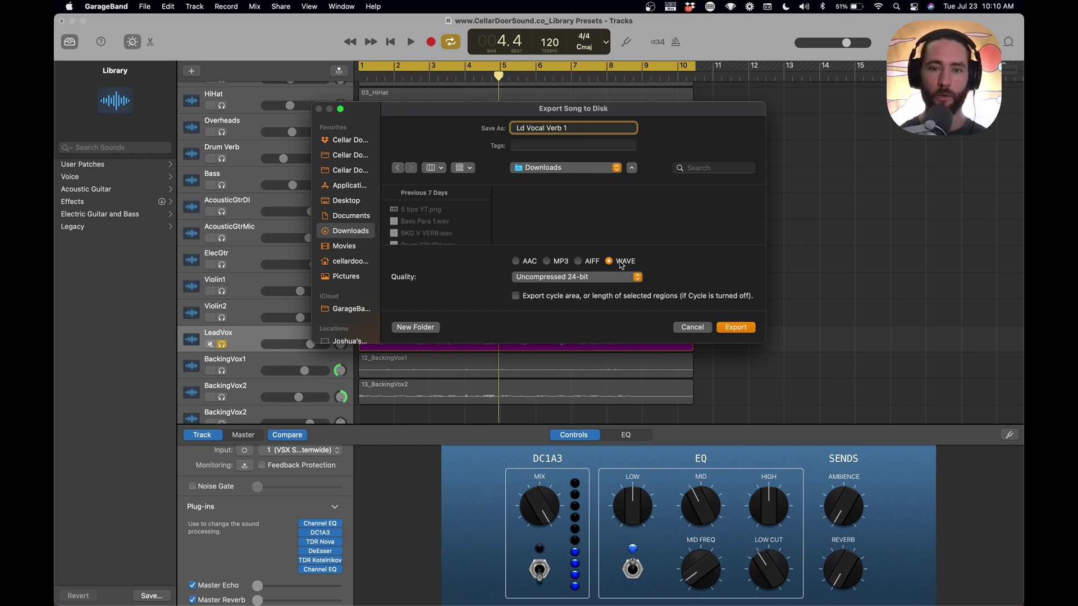
left_click(604, 276)
left_click(587, 279)
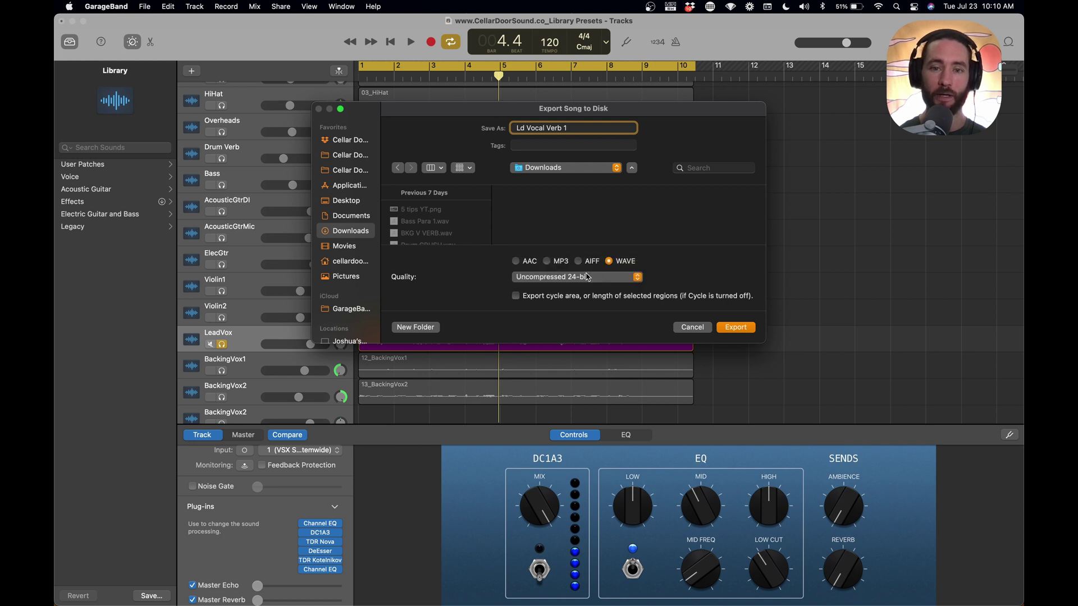
left_click(517, 298)
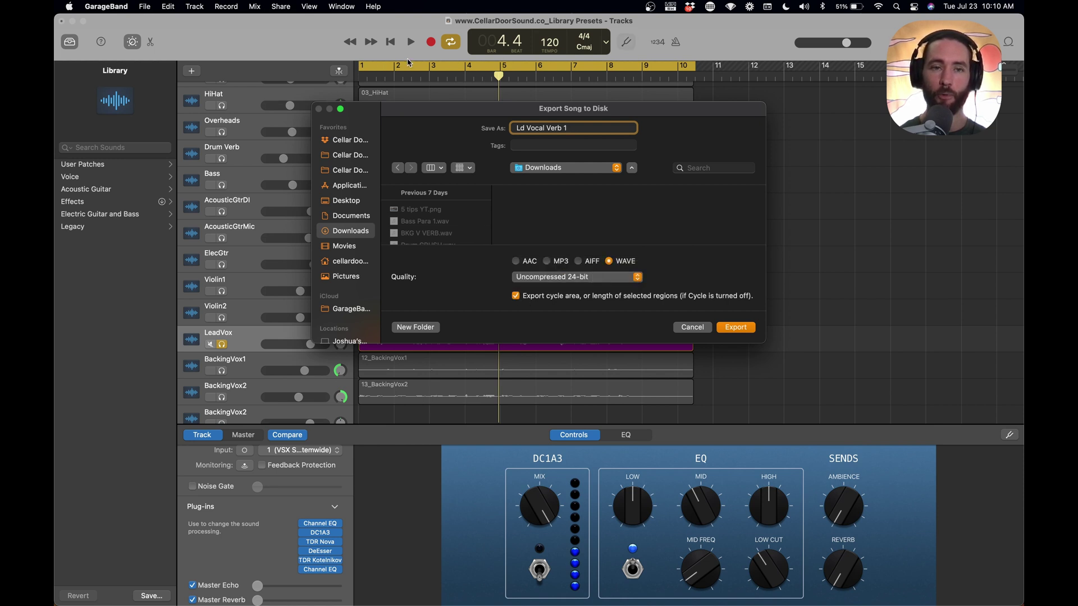
left_click(736, 328)
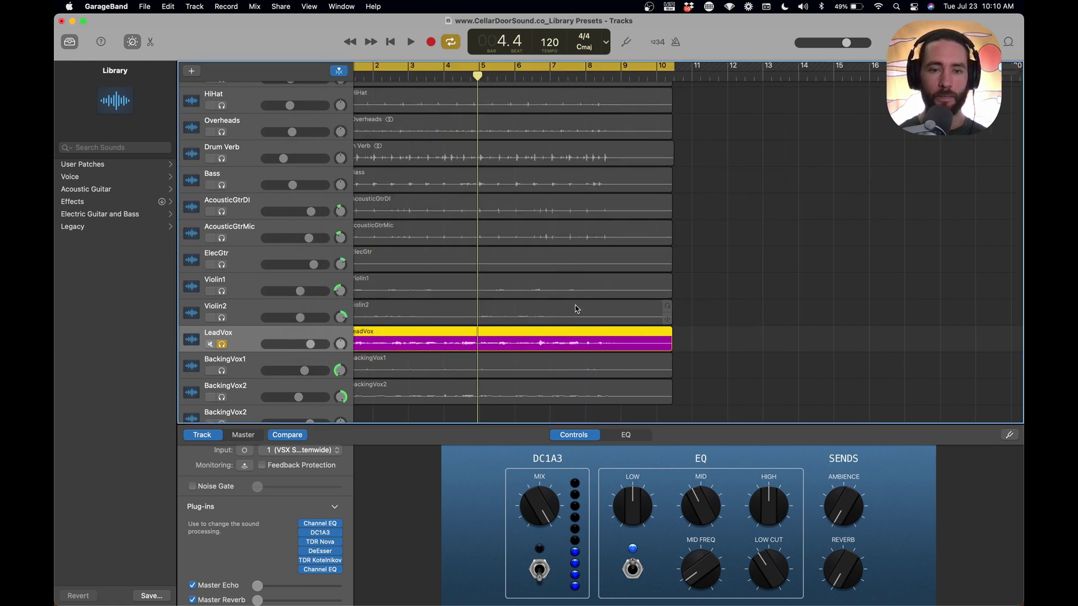
- Drag Ld Vocal Verb 1 from the Downloads stack in as a new track
mouse_move(711, 600)
left_click(742, 590)
left_click_drag(742, 553, 327, 270)
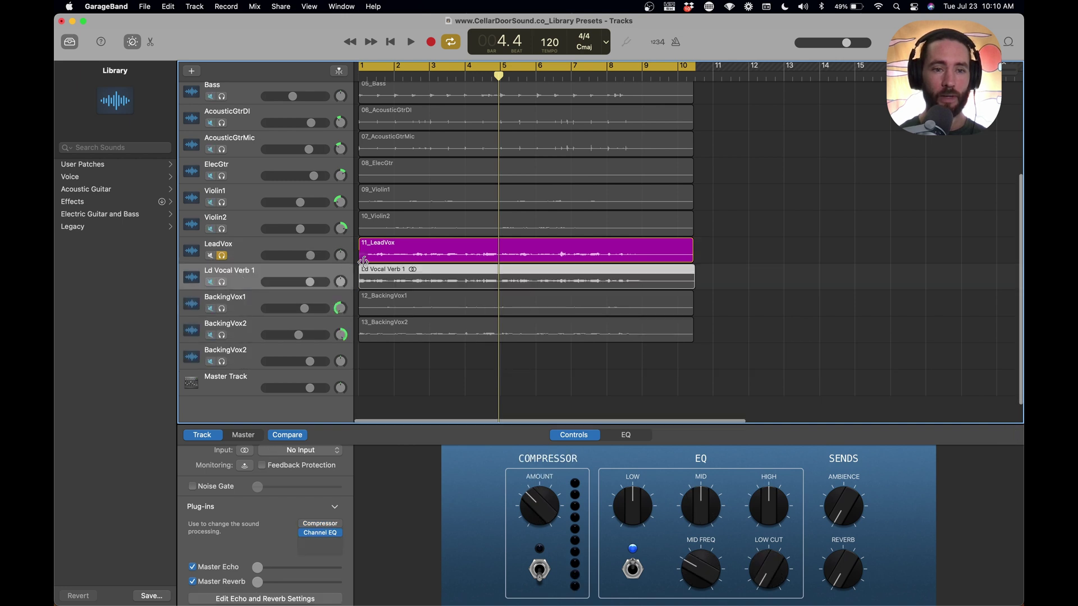
- Zoom in on the song start, return the playhead to bar 1, and show about seven bars
key("super+Right")
left_click(433, 275)
key("super+Right")
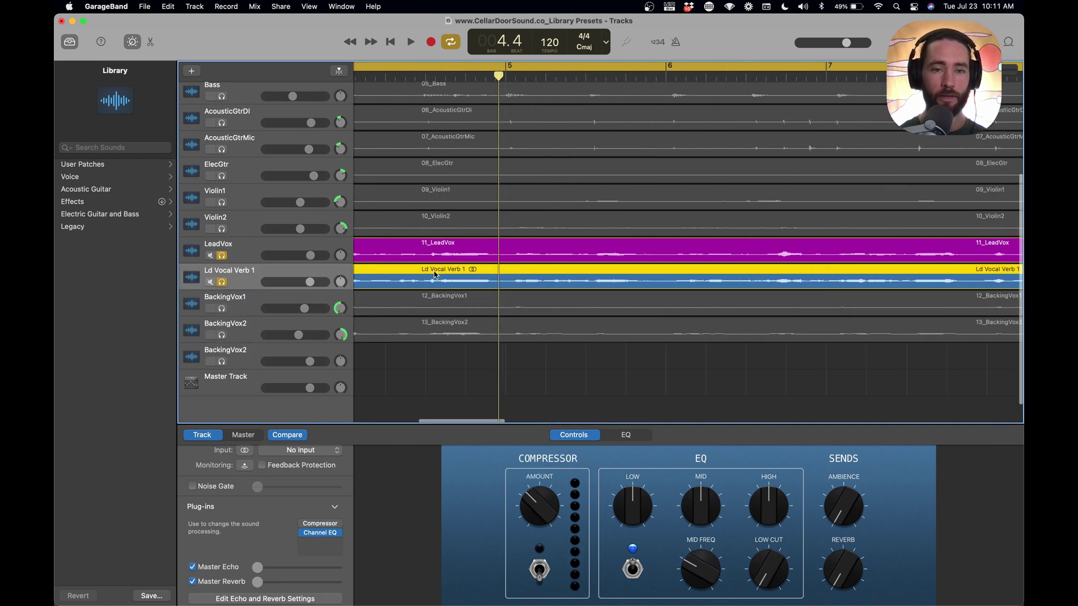
scroll(415, 274, "left", 10)
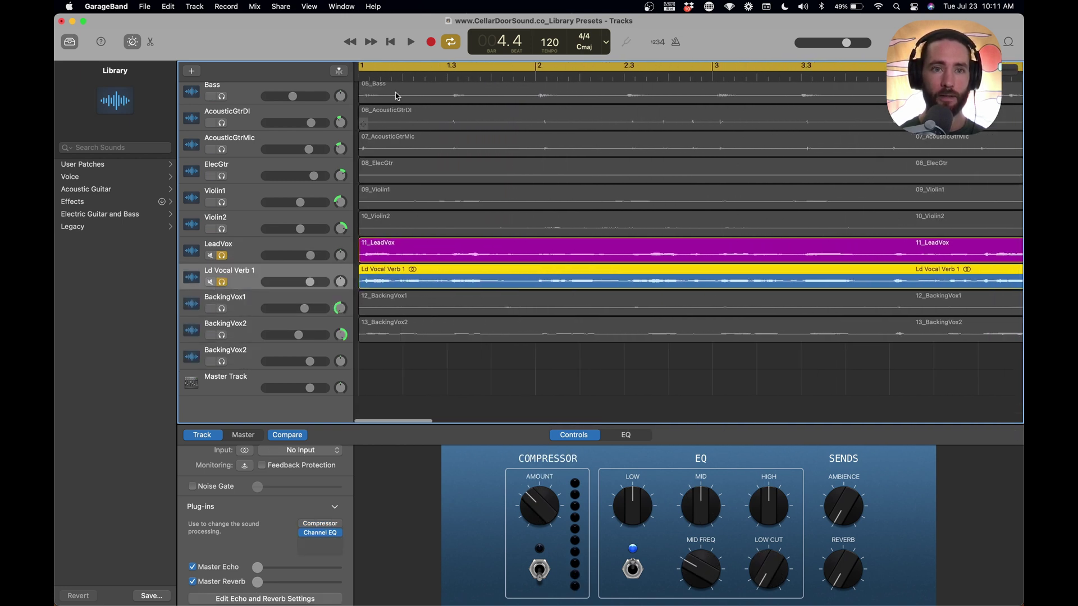
key("Return")
key("super+Right")
key("super+Right")
key("super+Left")
key("super+Left")
key("super+Left")
- Play from bar 1, toggle LeadVox's solo, and nudge the Ld Vocal Verb 1 region into alignment
key("space")
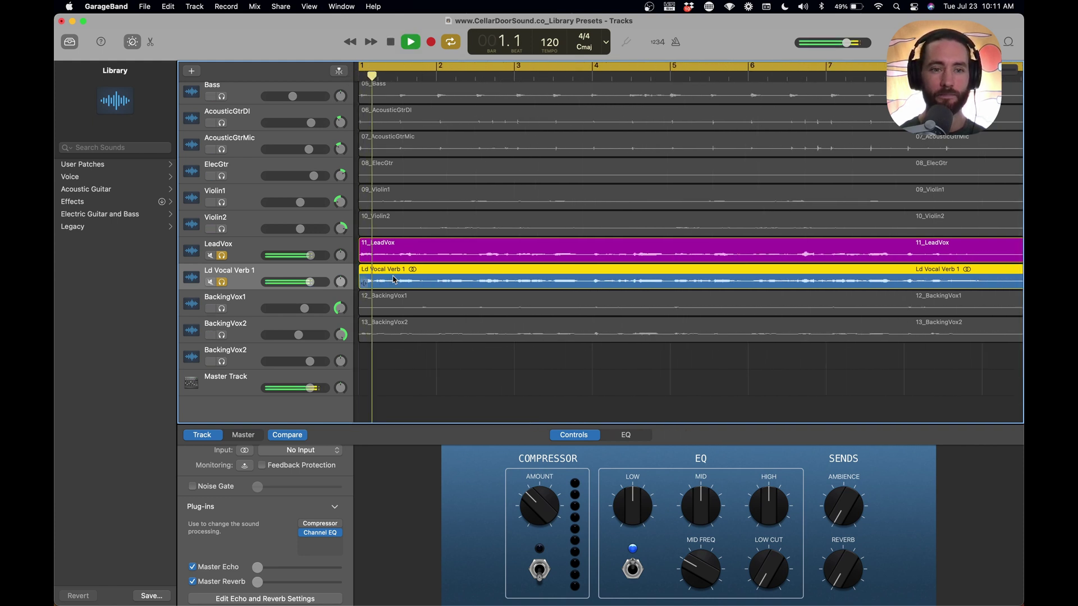
left_click(222, 256)
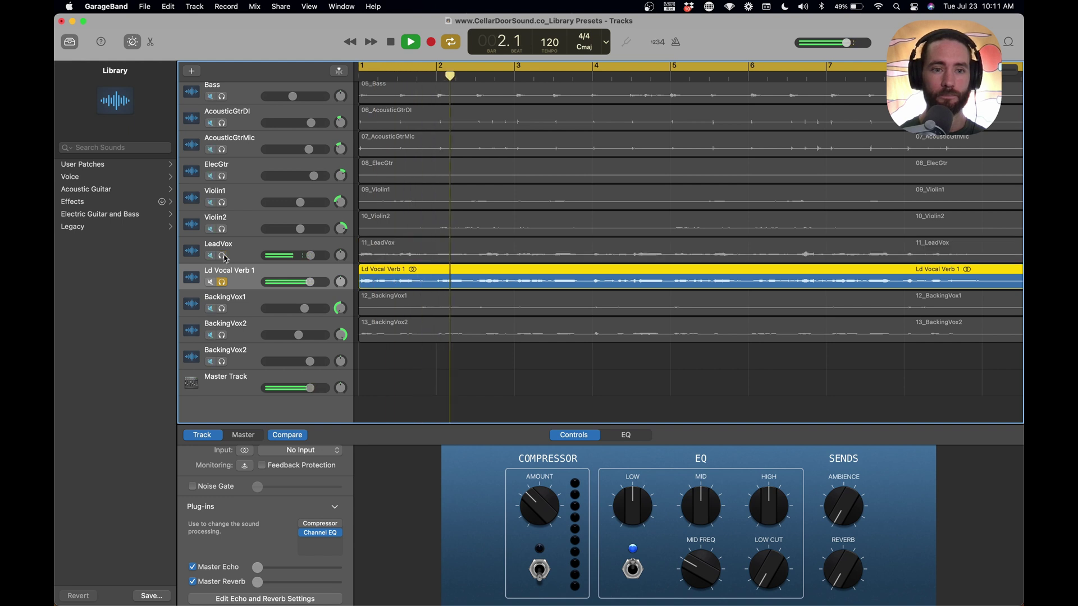
left_click(223, 256)
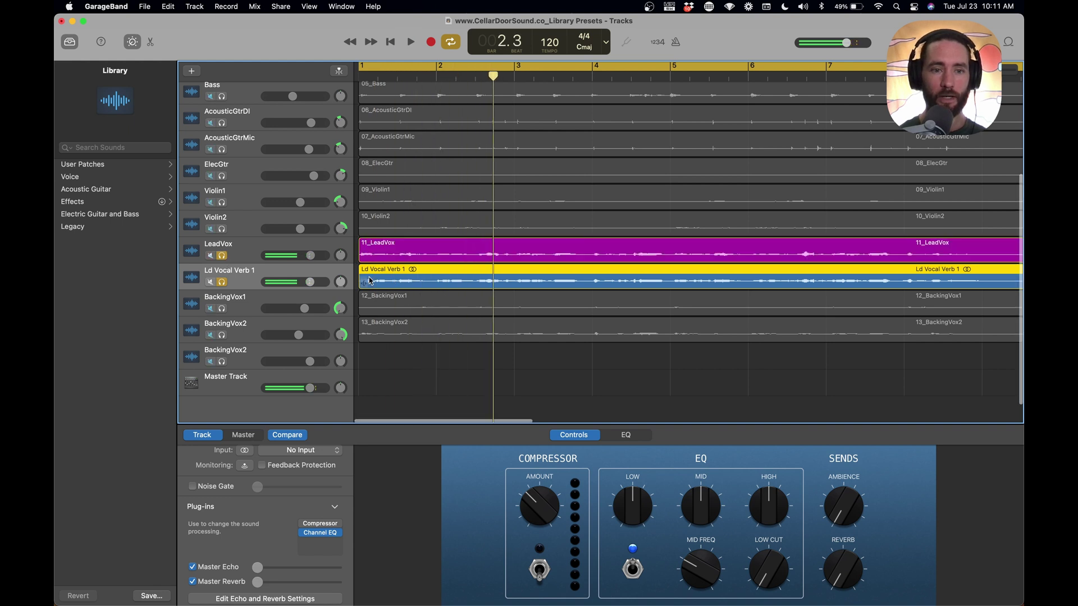
key("super+Right")
key("super+Right")
key("super+Right")
key("super+Right")
key("super+Right")
key("super+Right")
left_click_drag(402, 273, 425, 272)
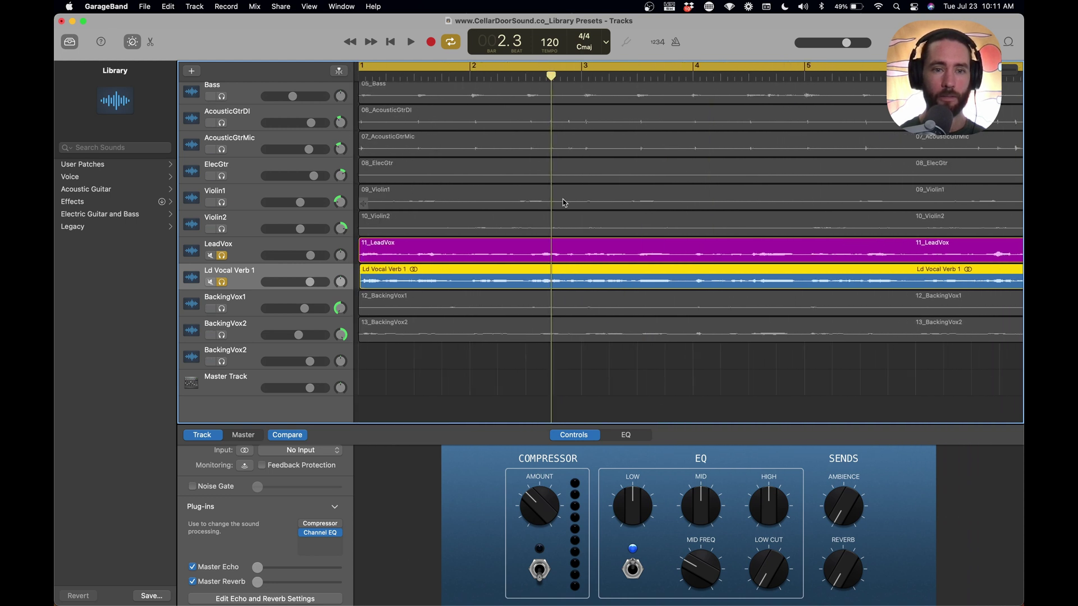
- Readjust the copy region, replay, and unsolo LeadVox so only the copy plays
key("space")
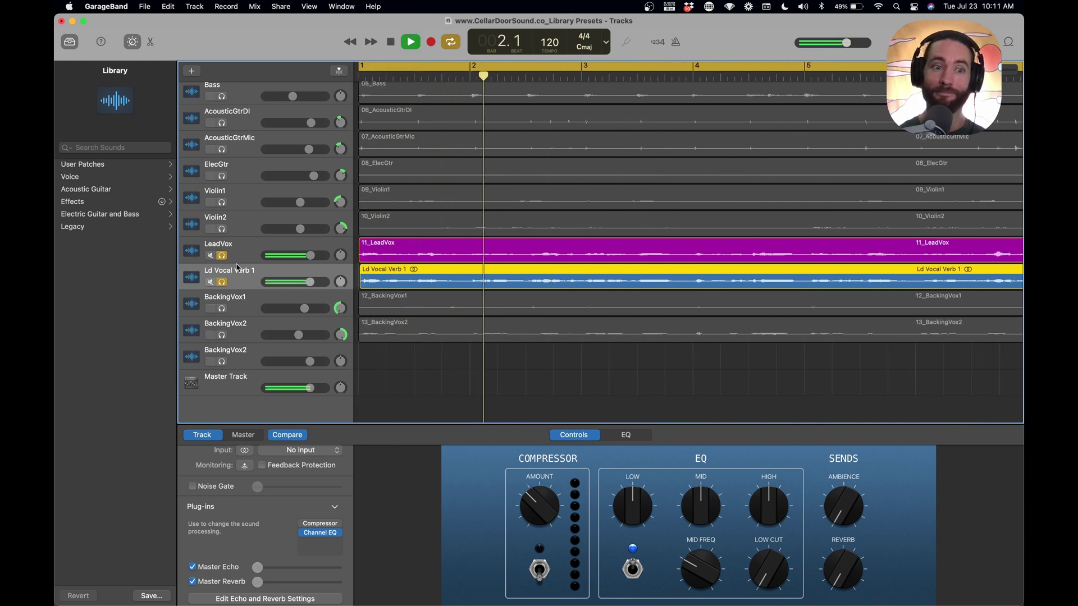
key("space")
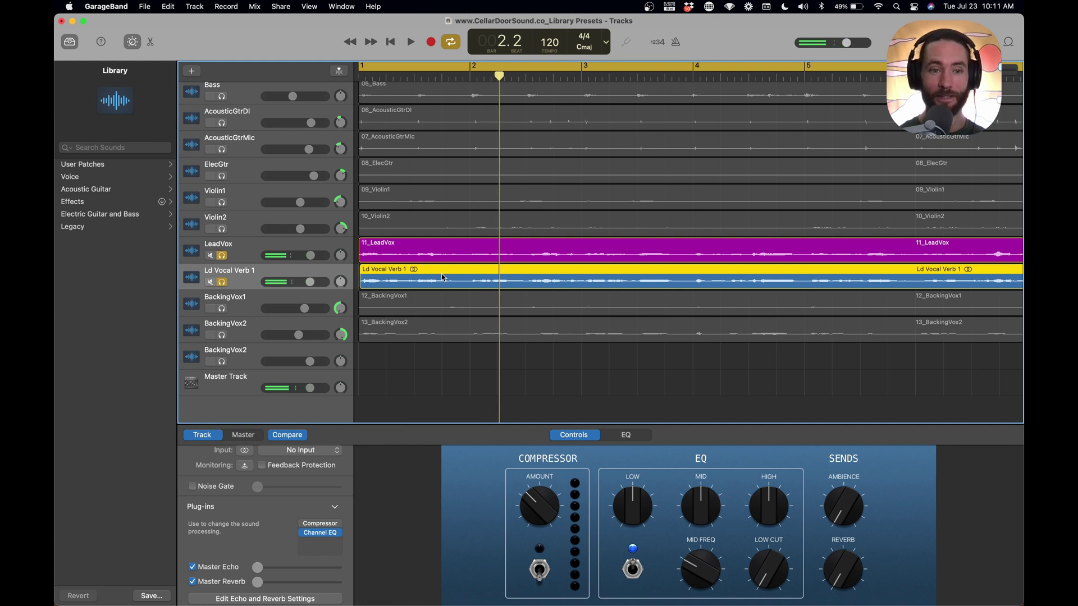
left_click_drag(454, 277, 436, 277)
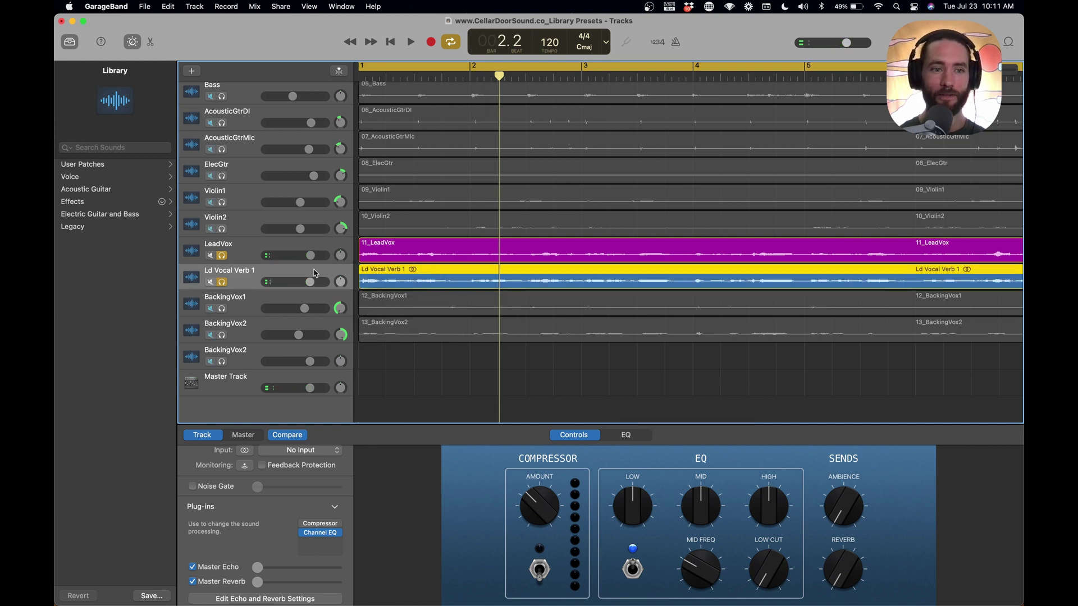
key("space")
left_click(223, 256)
key("space")
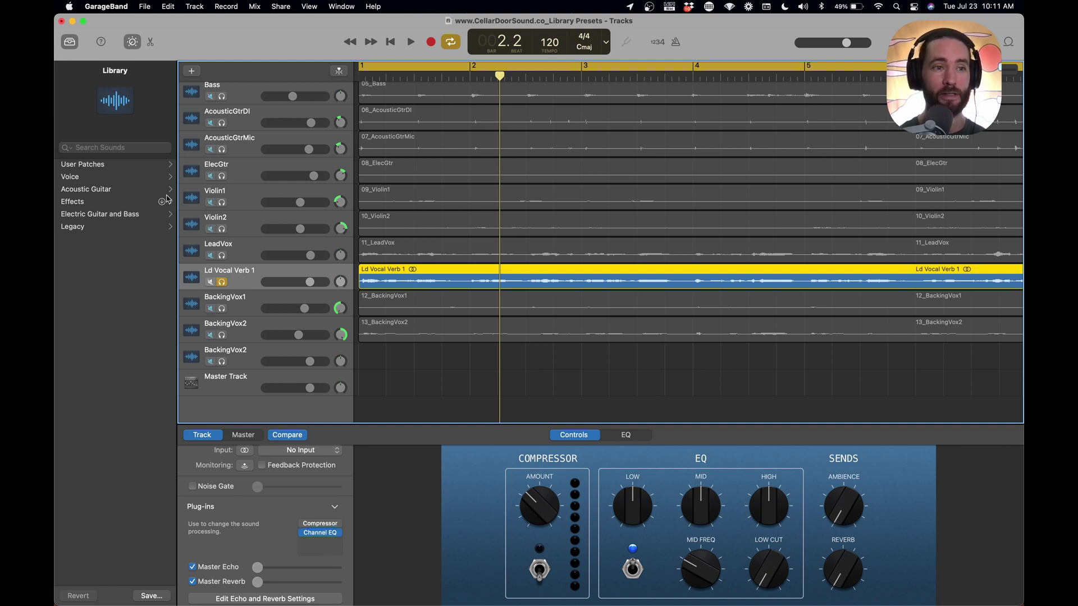
- Load the Ld Vocal Spring Verb Short patch from User Patches > Vocal Reverbs onto the copy
left_click(150, 168)
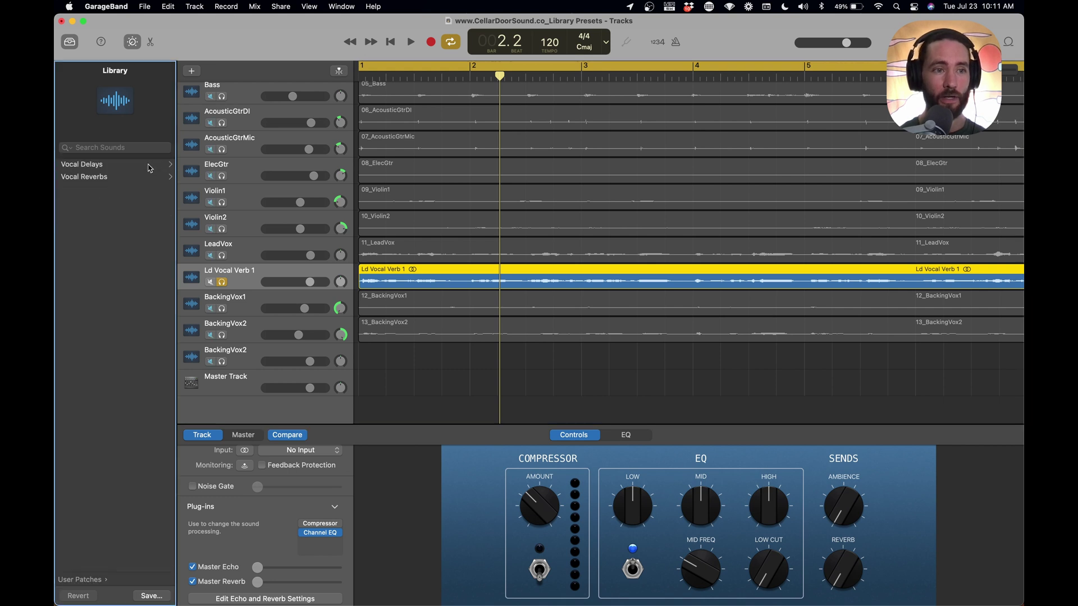
left_click(102, 179)
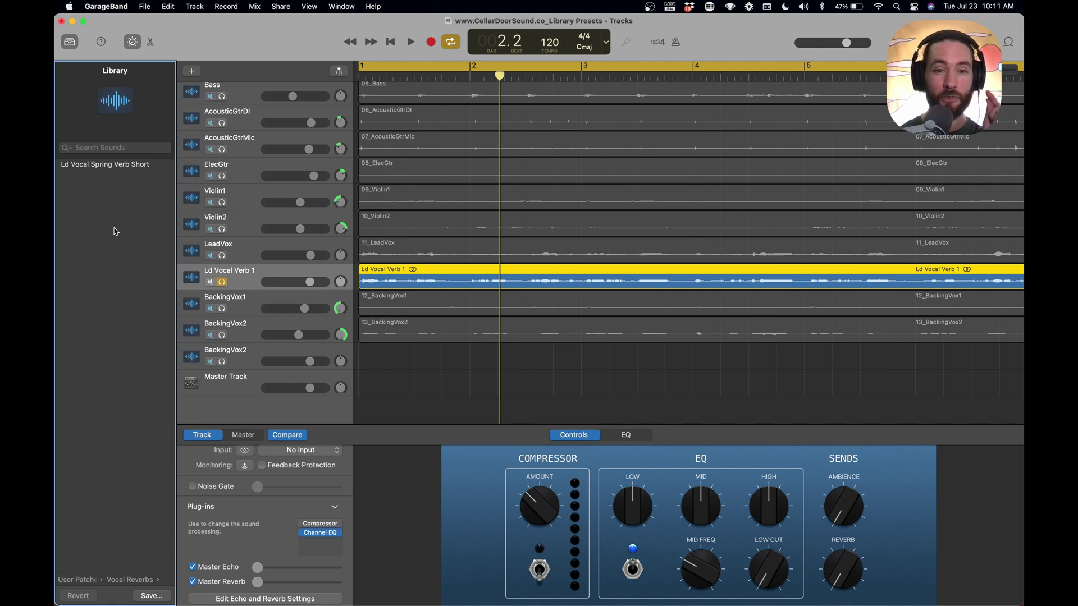
left_click(114, 165)
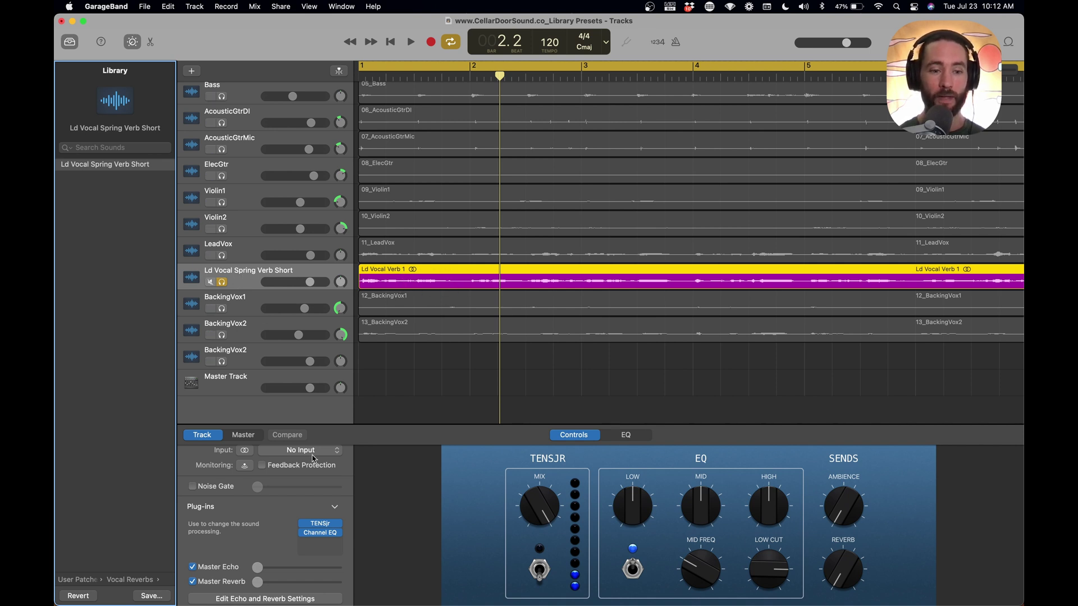
- Review the TENSjr reverb and Channel EQ settings on the spring-reverb copy
left_click(322, 526)
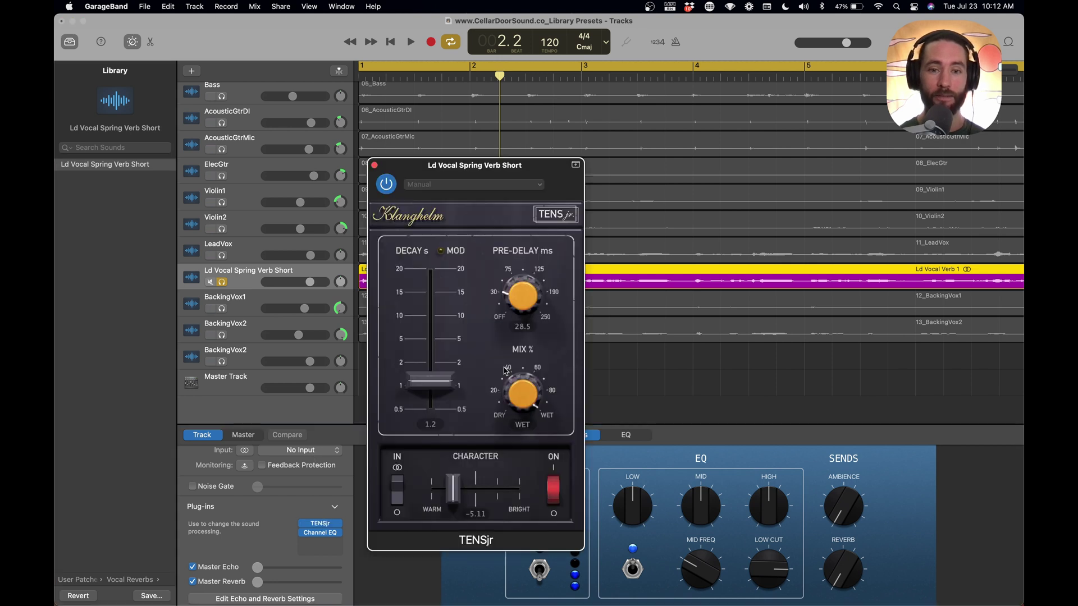
left_click(323, 533)
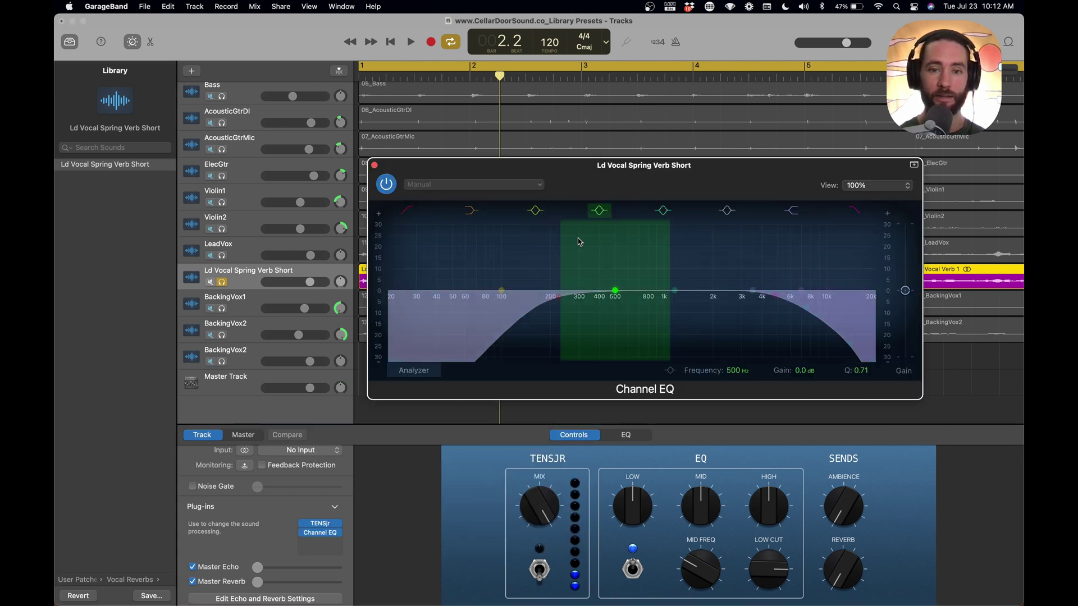
left_click(375, 166)
- Solo LeadVox and, during playback, lower the spring-reverb track to about -11.4 dB
left_click(223, 256)
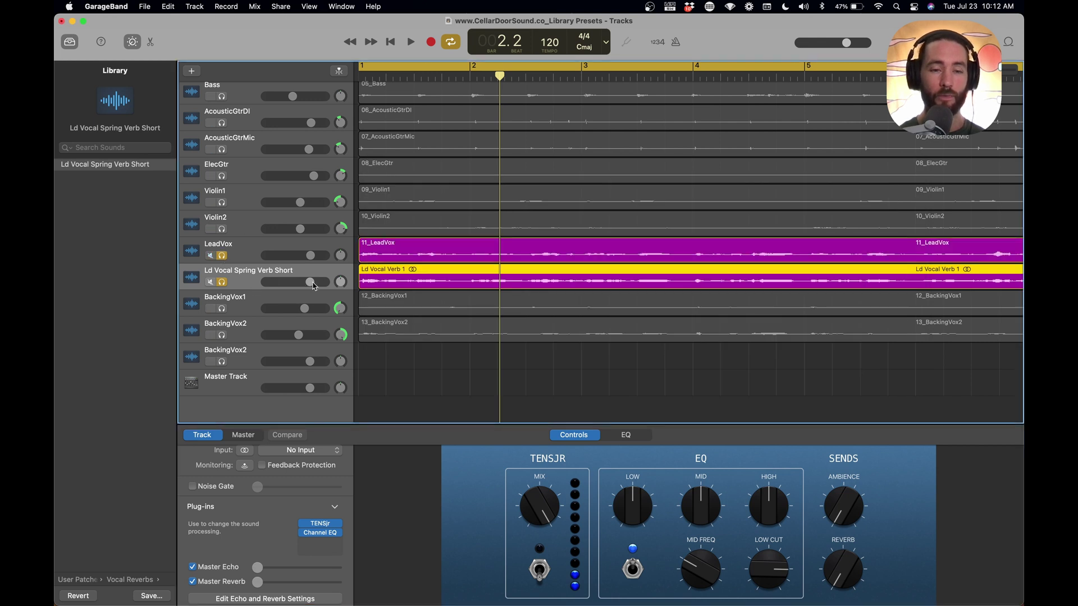
key("space")
left_click_drag(312, 285, 289, 284)
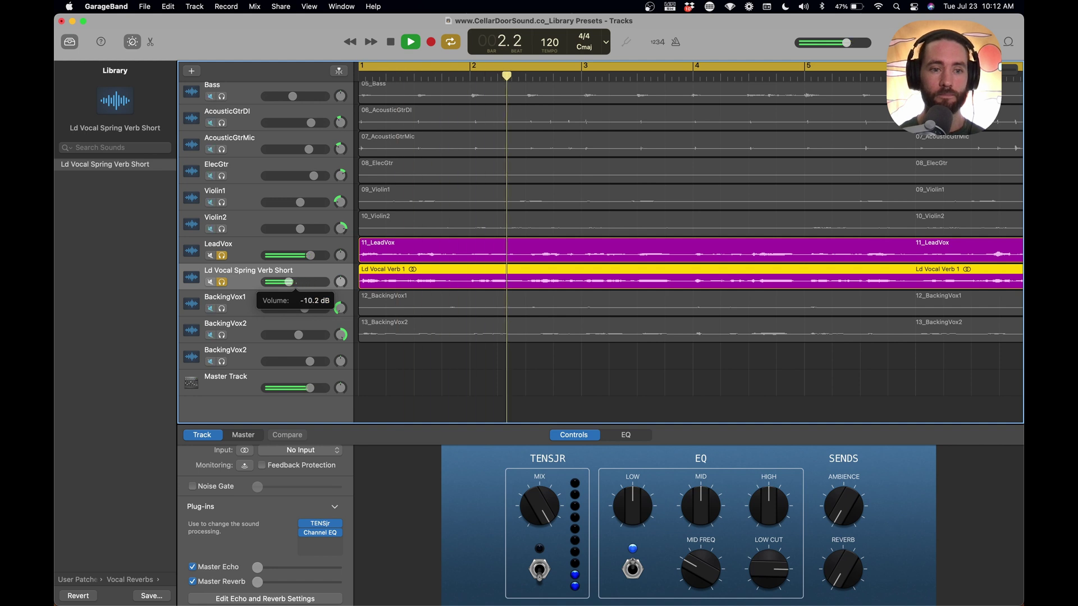
left_click_drag(290, 282, 264, 284)
key("space")
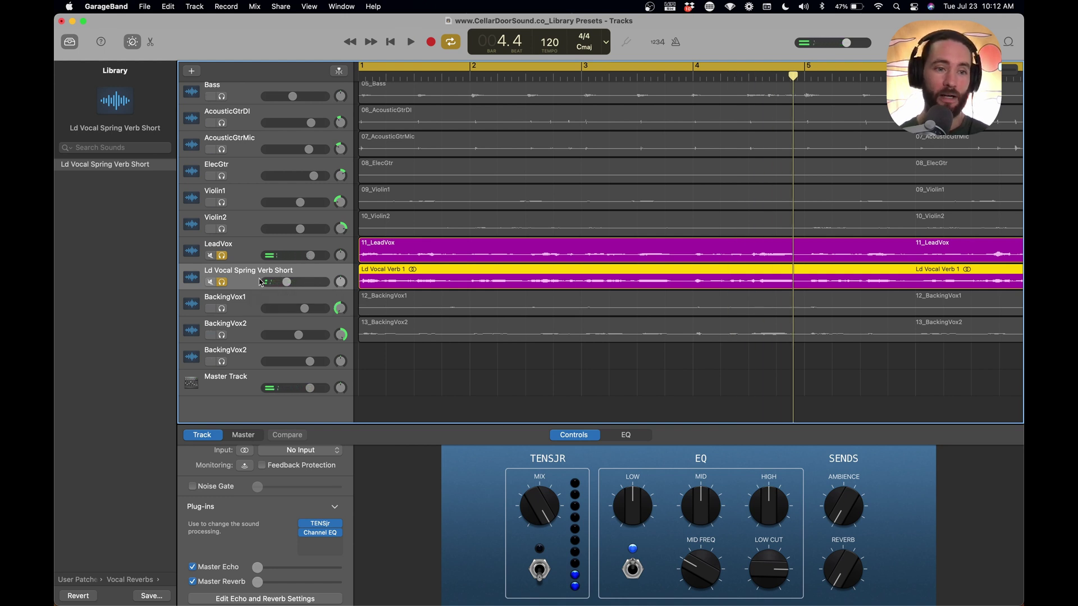
- Import Ld Vocal Verb 1_1 under the spring-reverb track, solo it, and unsolo Spring Verb Short
scroll(508, 289, "down", 2)
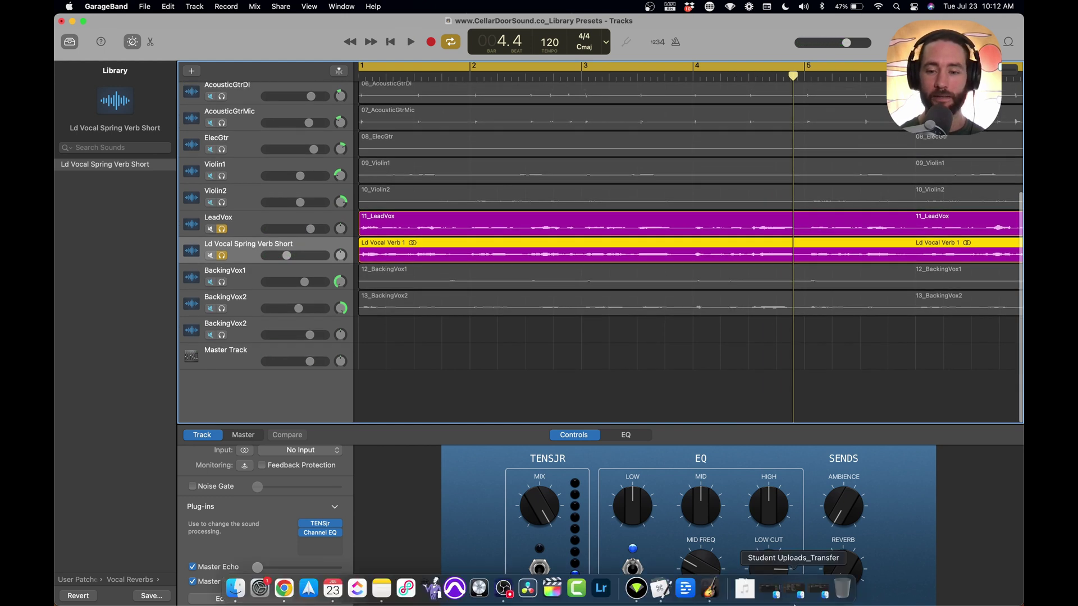
left_click(748, 595)
left_click_drag(746, 549, 356, 405)
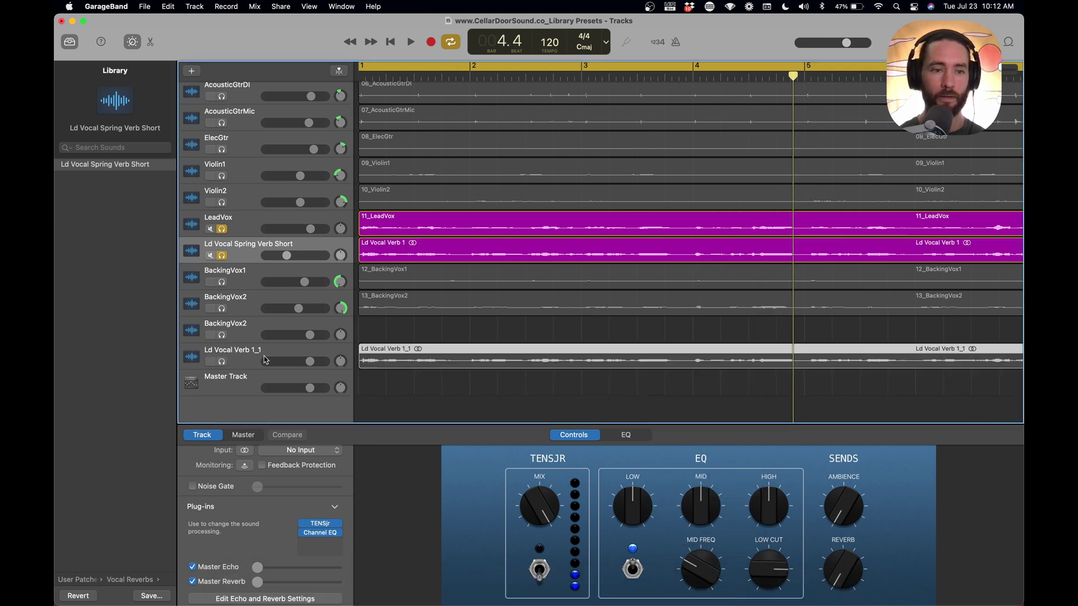
left_click(249, 360)
left_click_drag(249, 360, 366, 268)
left_click(223, 283)
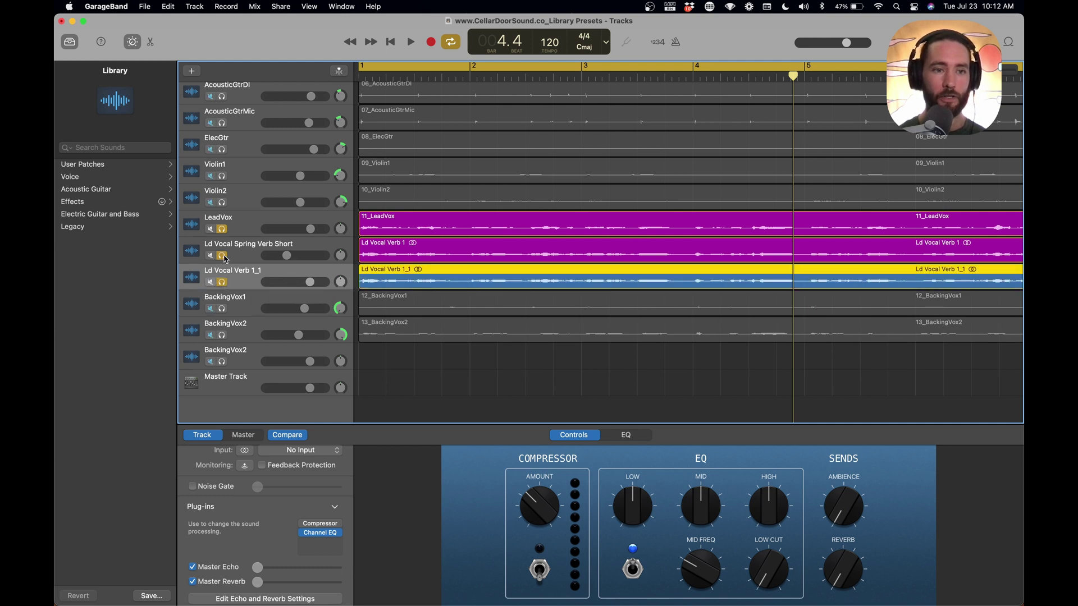
left_click(223, 256)
- Apply User Patches > Vocal Delays > Ld Vocal SLAP and review its ValhallaFreqEcho and Channel EQ
key("space")
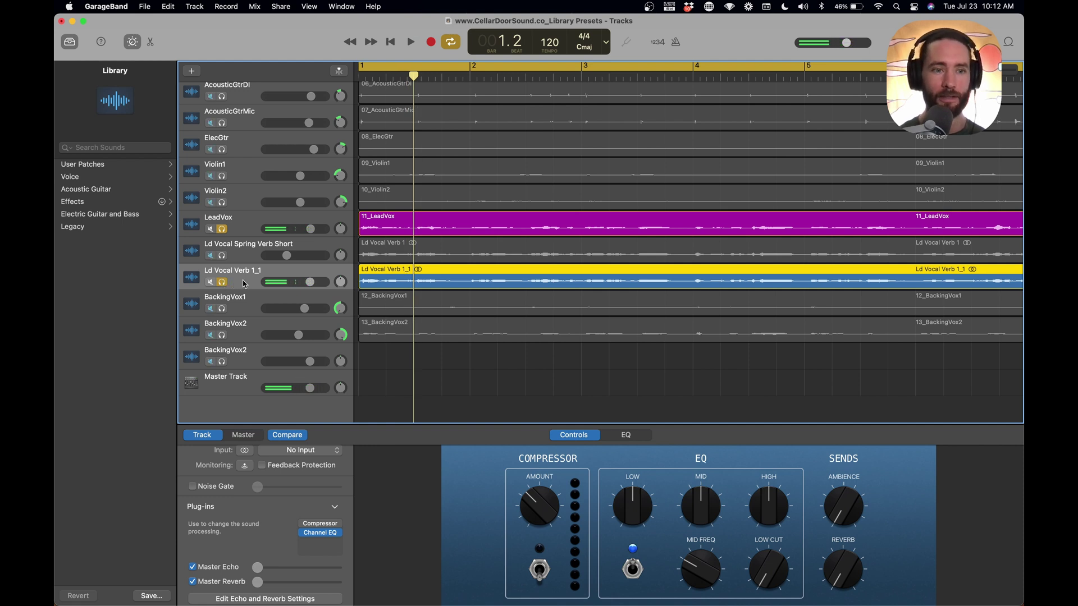
left_click(171, 165)
left_click(166, 167)
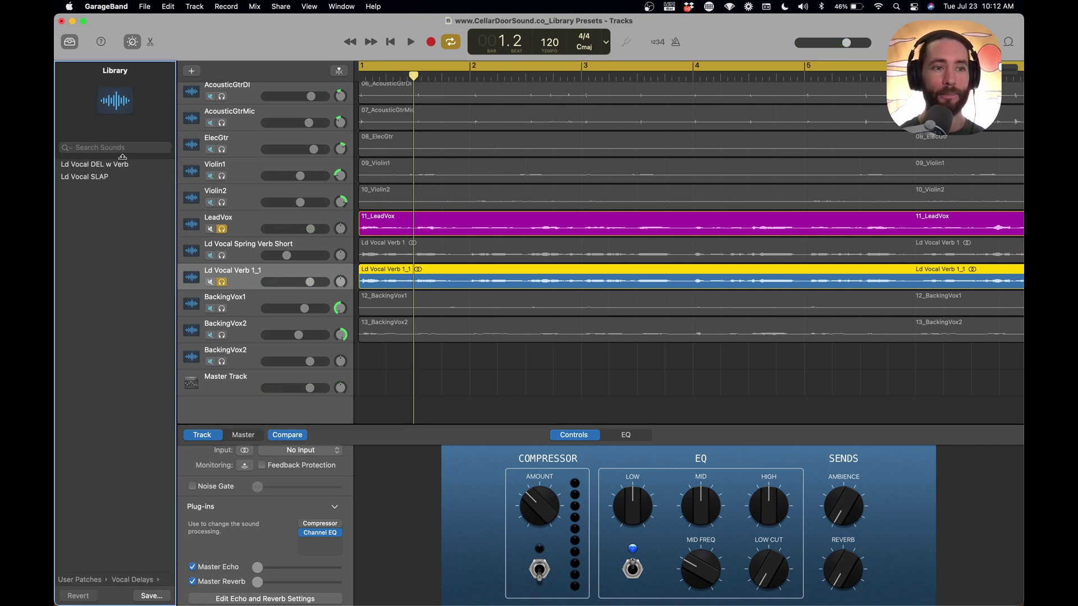
left_click(112, 177)
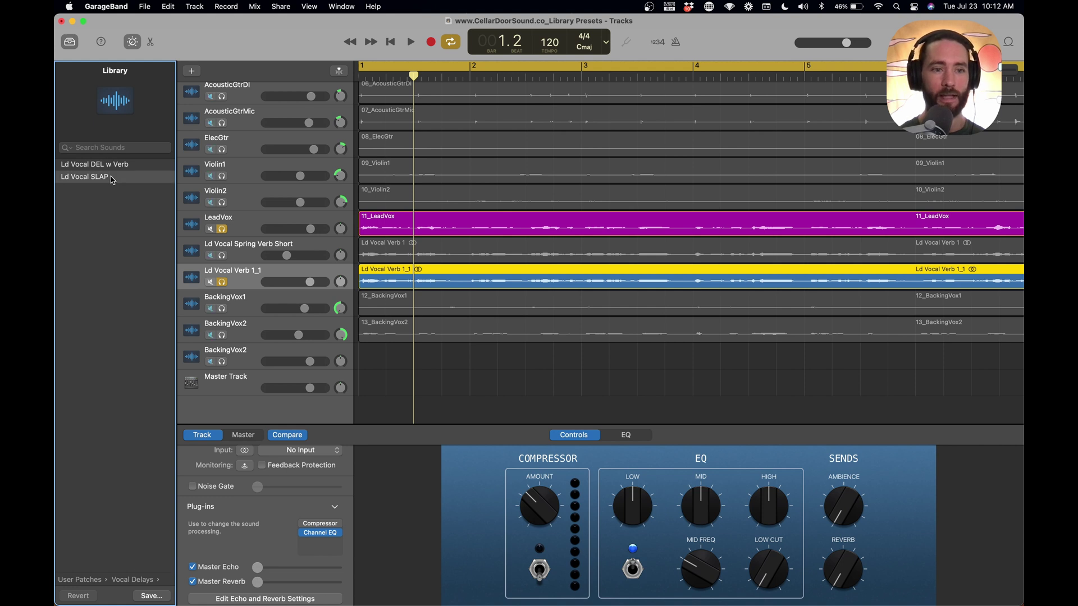
left_click(325, 525)
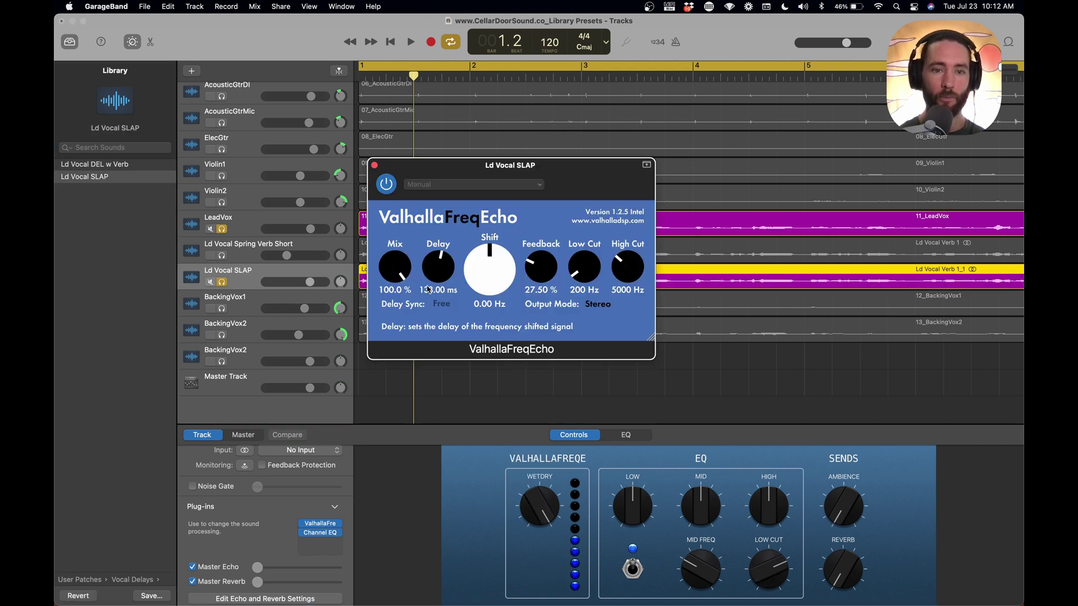
left_click(321, 531)
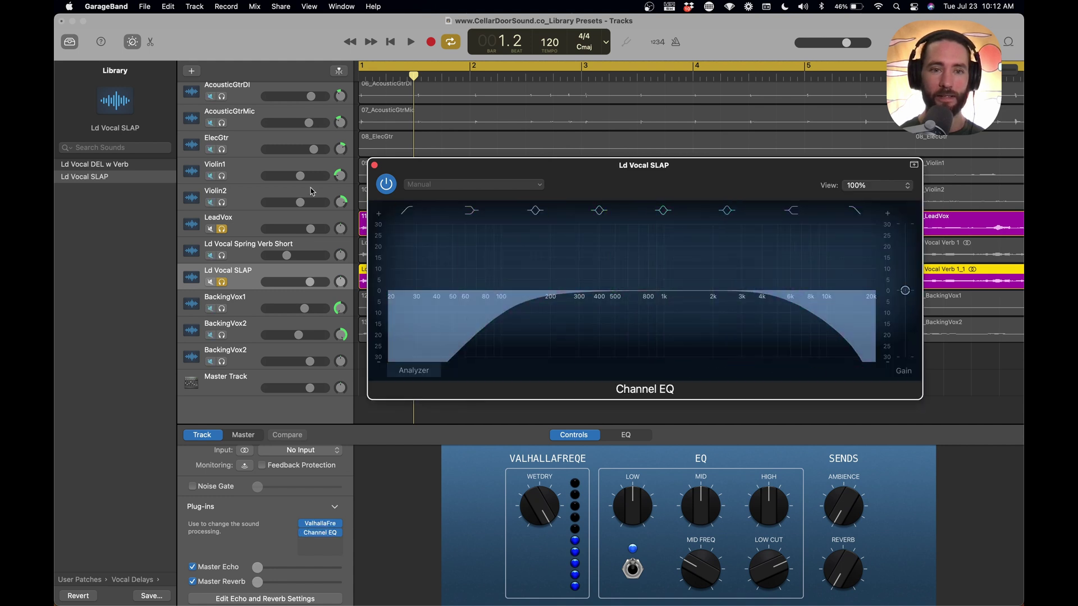
left_click(374, 165)
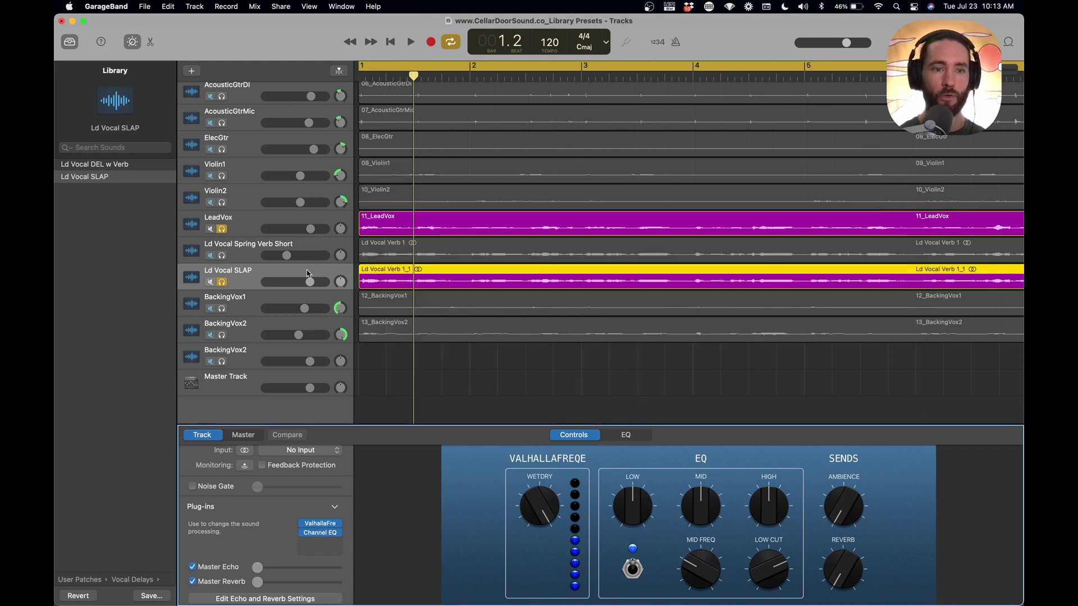
- Re-solo the spring-reverb track and lower the Ld Vocal SLAP volume during playback
left_click(222, 256)
key("space")
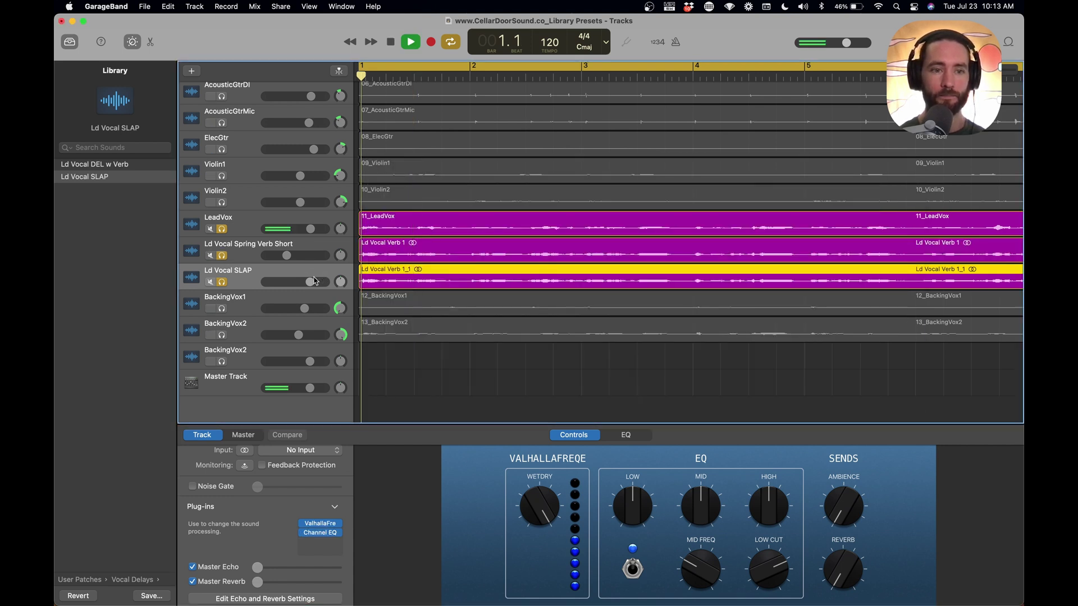
left_click_drag(311, 282, 283, 255)
left_click(224, 257)
key("space")
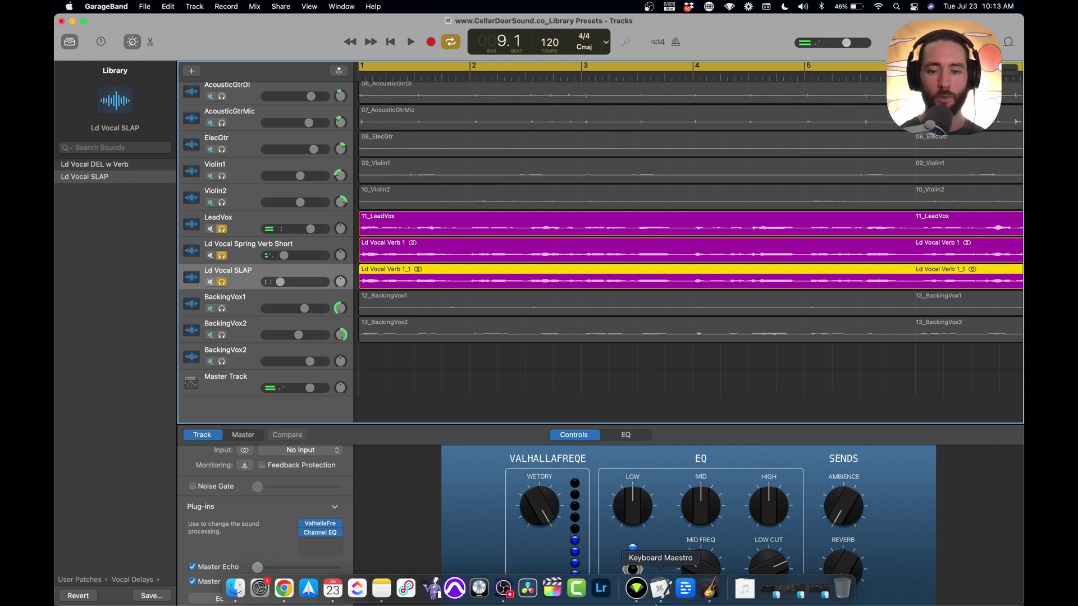
- Import a third copy, Ld Vocal Verb 1_2, and move it under Ld Vocal SLAP
left_click(745, 589)
left_click_drag(741, 558, 352, 405)
left_click(243, 379)
left_click_drag(245, 380, 247, 295)
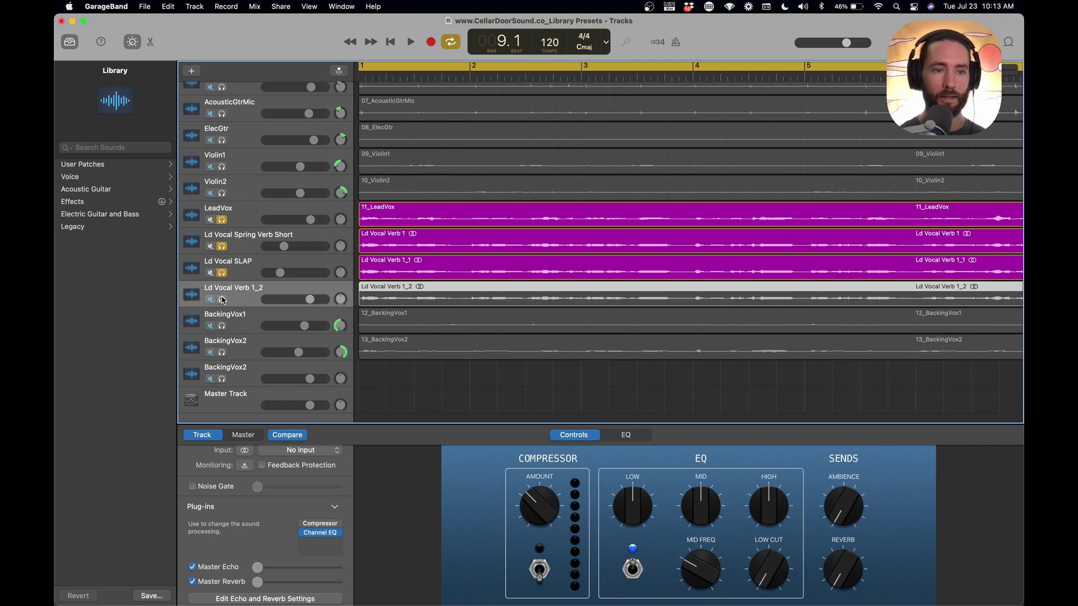
- Solo Ld Vocal Verb 1_2, unsolo Spring Verb Short and SLAP, and play
left_click(223, 299)
left_click(223, 247)
left_click(222, 273)
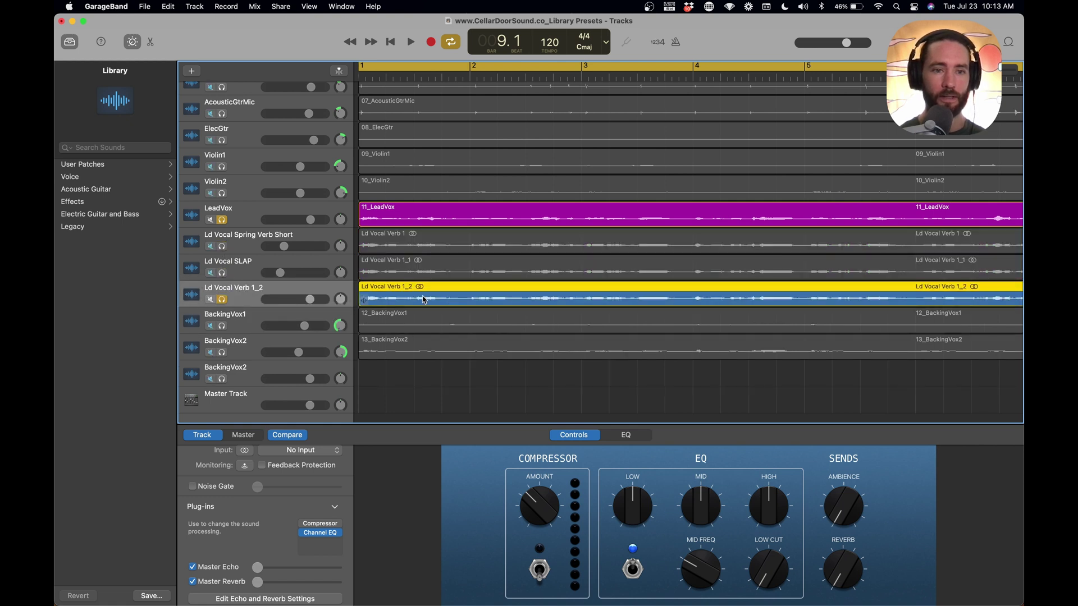
key("space")
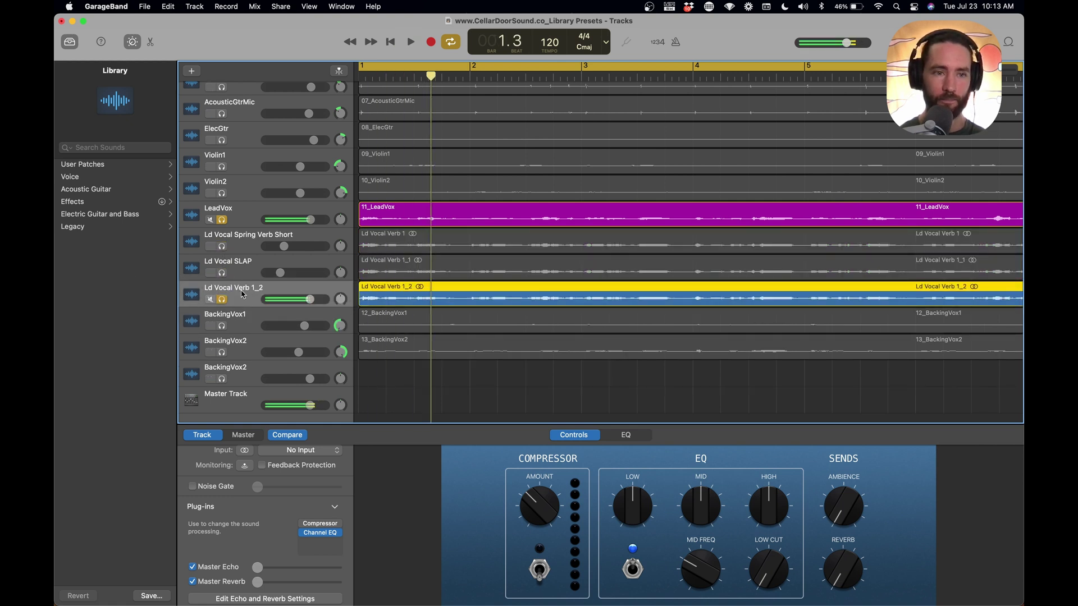
- Apply the Ld Vocal DEL w Verb patch from User Patches > Vocal Delays
left_click(169, 166)
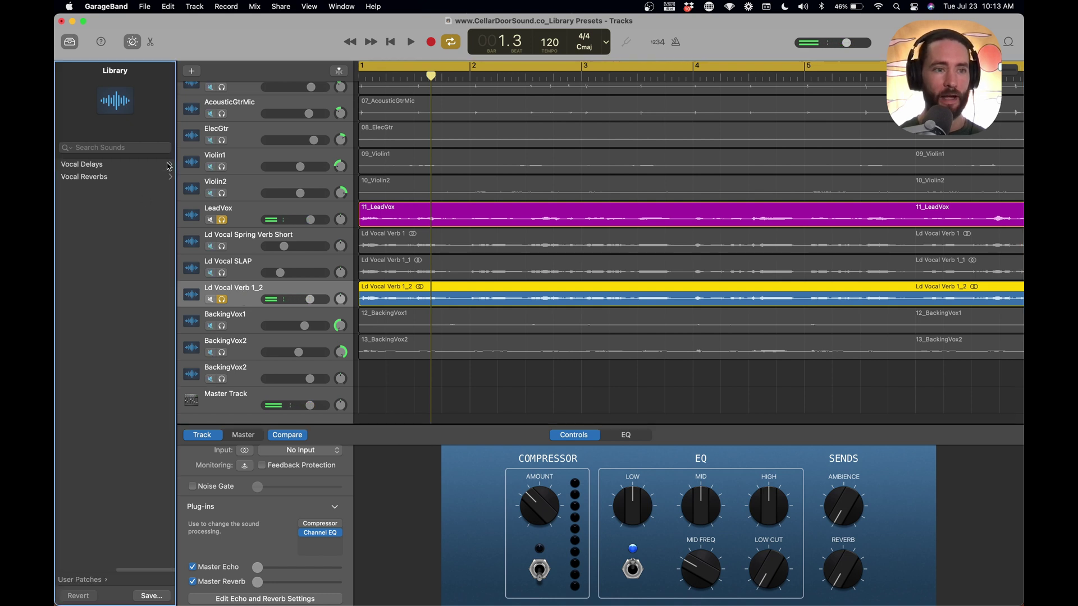
left_click(112, 168)
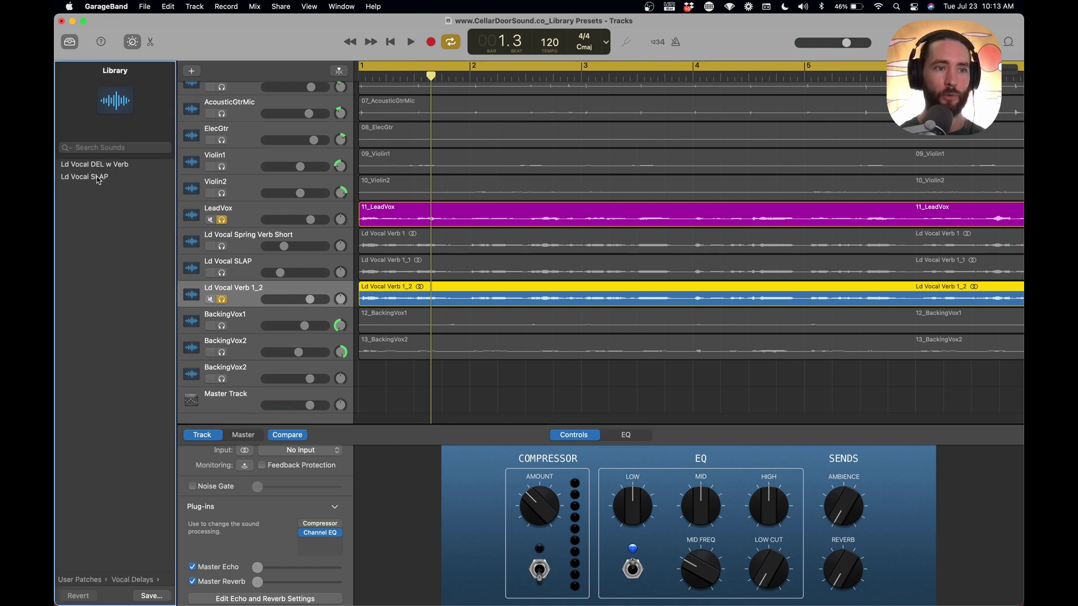
left_click(112, 165)
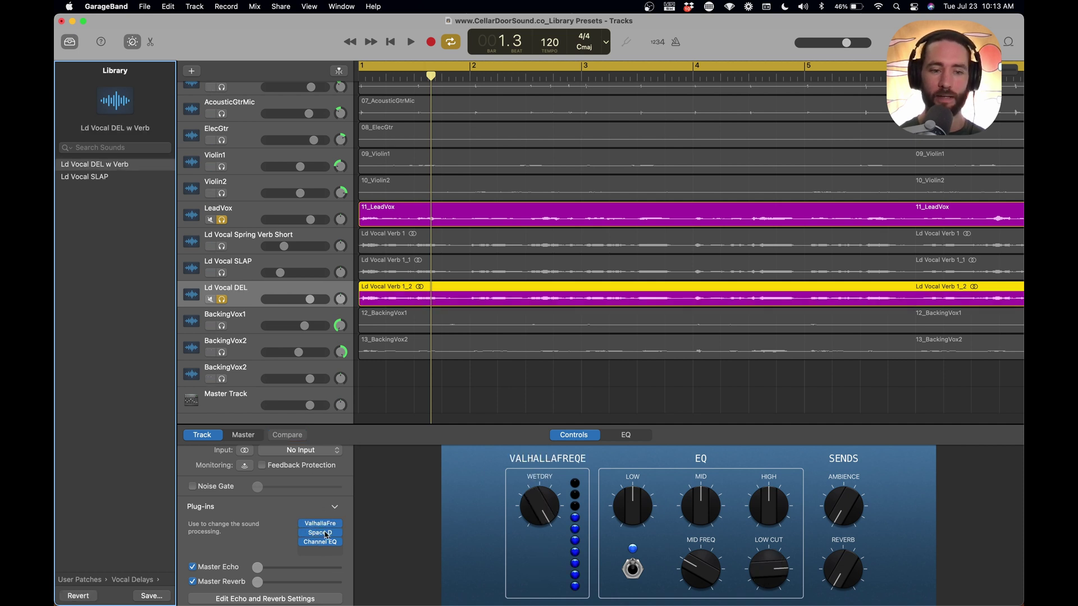
- Briefly solo the Spring Verb Short and SLAP tracks, then unsolo both
left_click(223, 247)
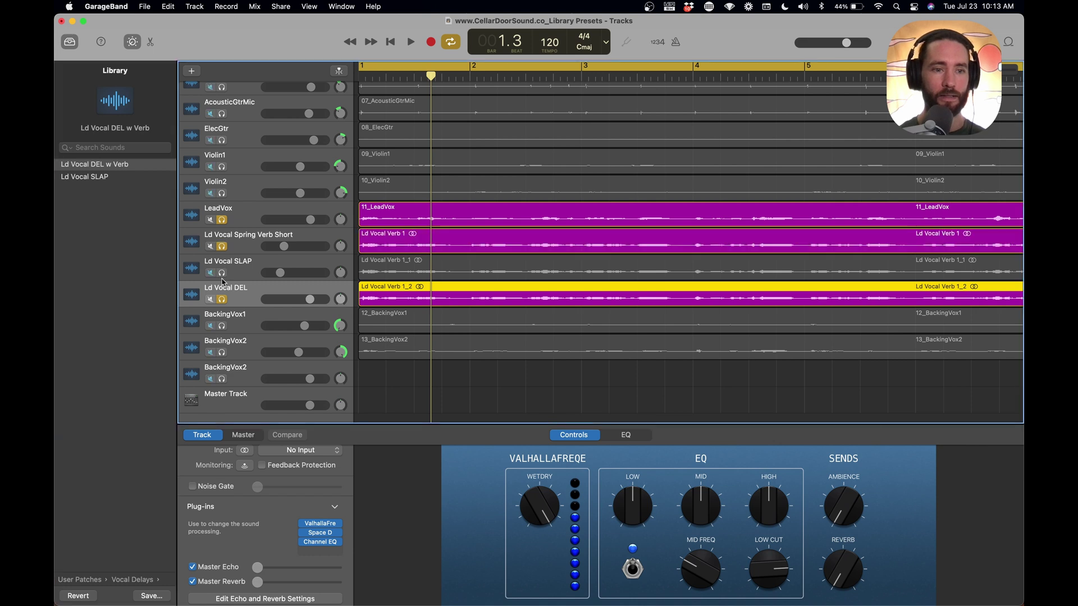
left_click(222, 269)
left_click(221, 274)
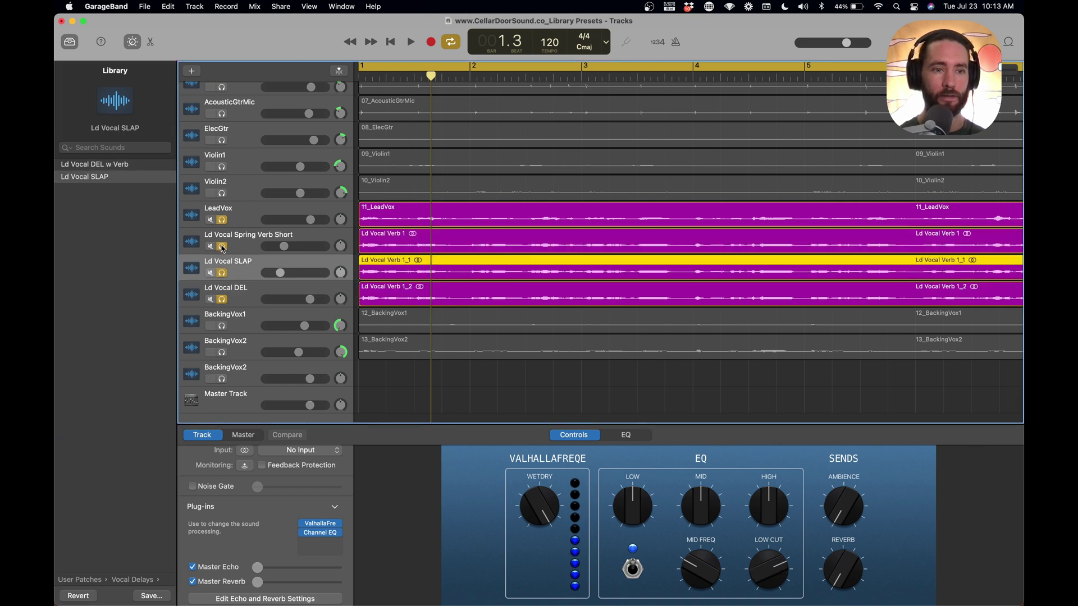
left_click(223, 247)
left_click(222, 273)
- Check and close the ValhallaFreqEcho window on Ld Vocal SLAP
key("space")
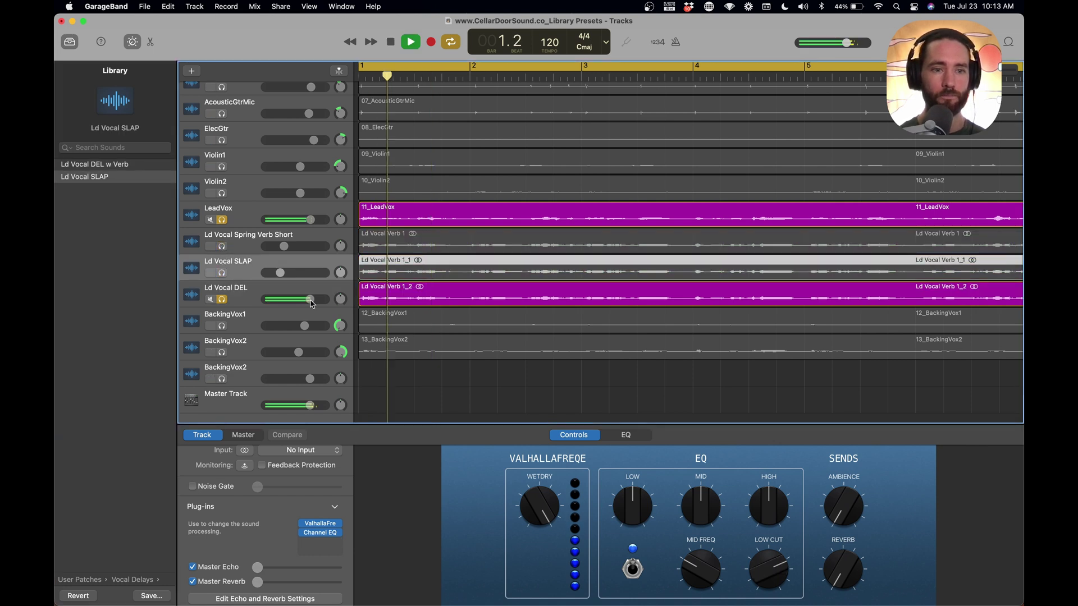
key("space")
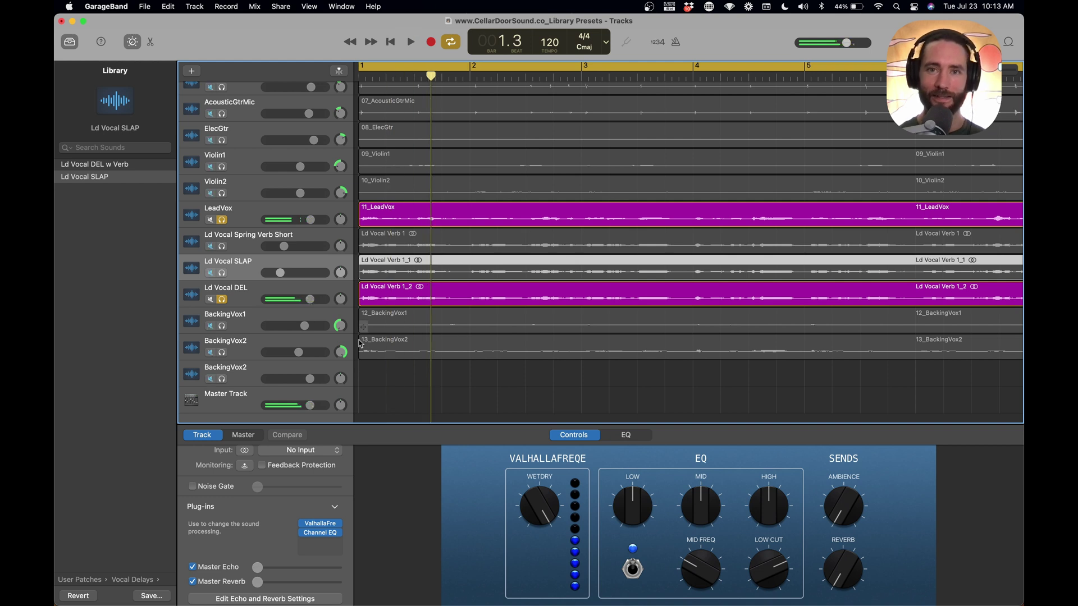
left_click(340, 524)
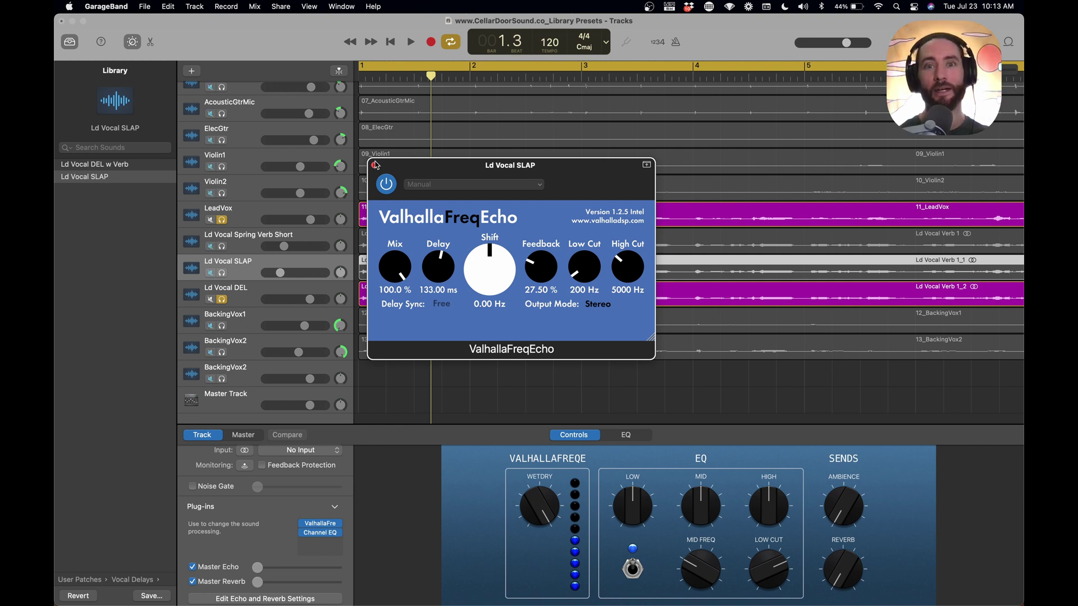
left_click(375, 168)
- Play the mix from the start and lower the Ld Vocal DEL volume
key("space")
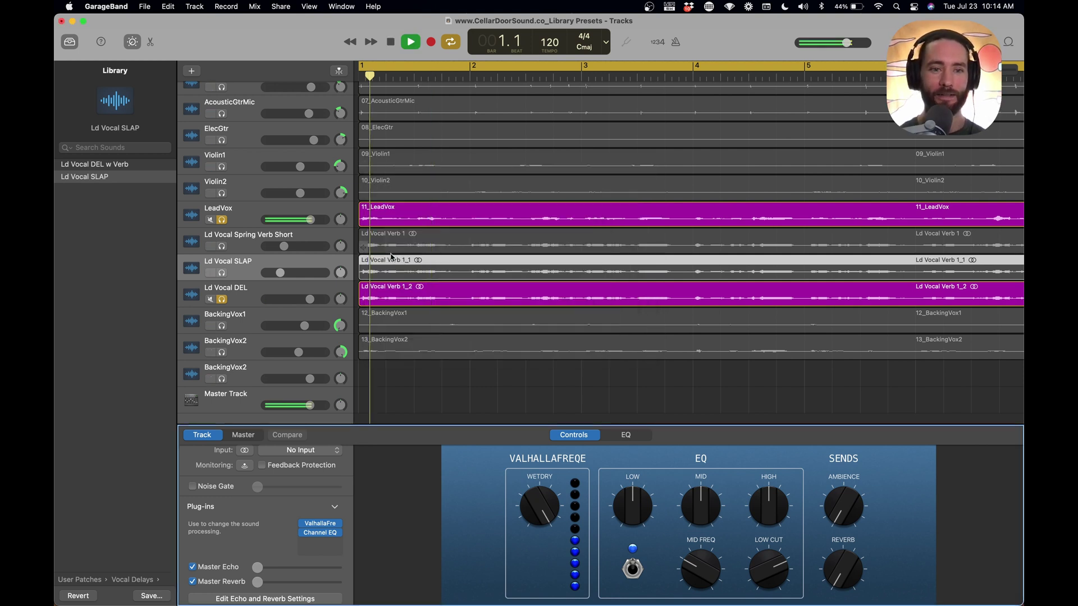
key("space")
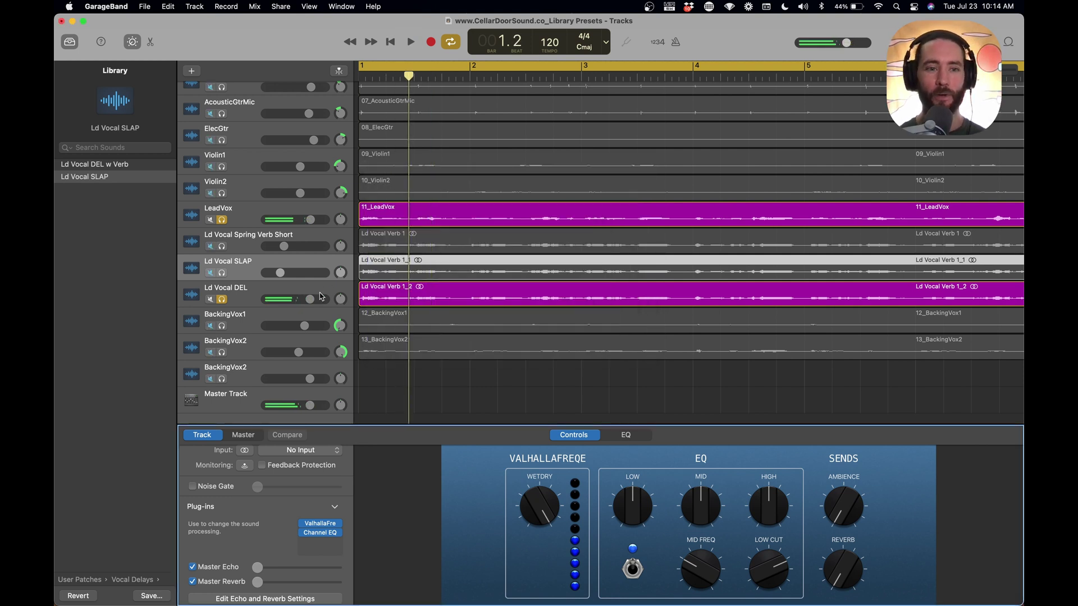
left_click_drag(312, 305, 286, 304)
key("space")
- Set Ld Vocal DEL to about -16.6 dB and Ld Vocal SLAP to -14.0 dB, solos off
key("s")
left_click_drag(299, 305, 295, 304)
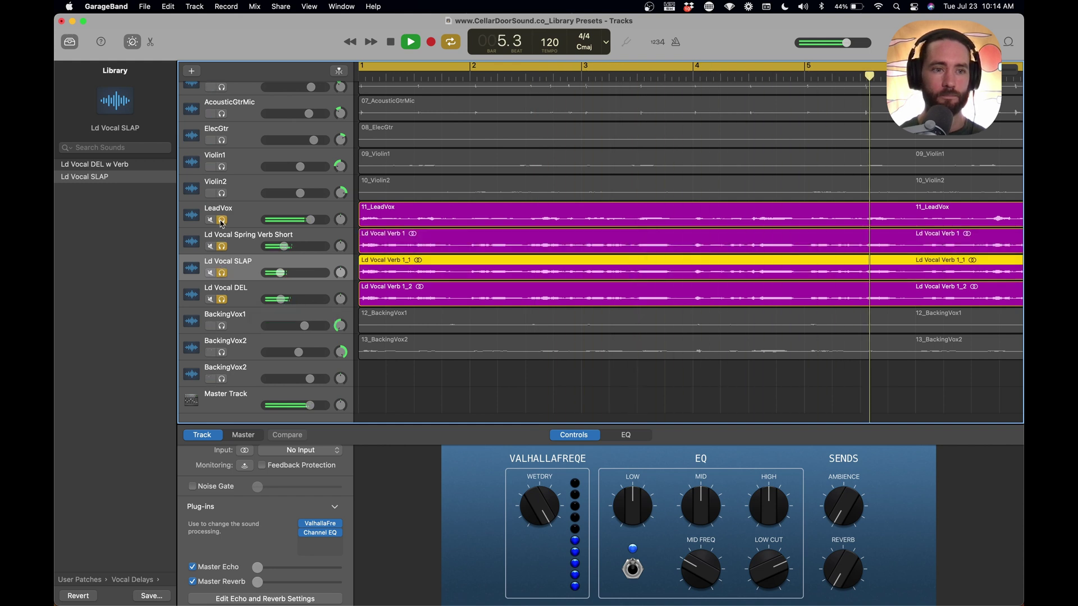
key("s")
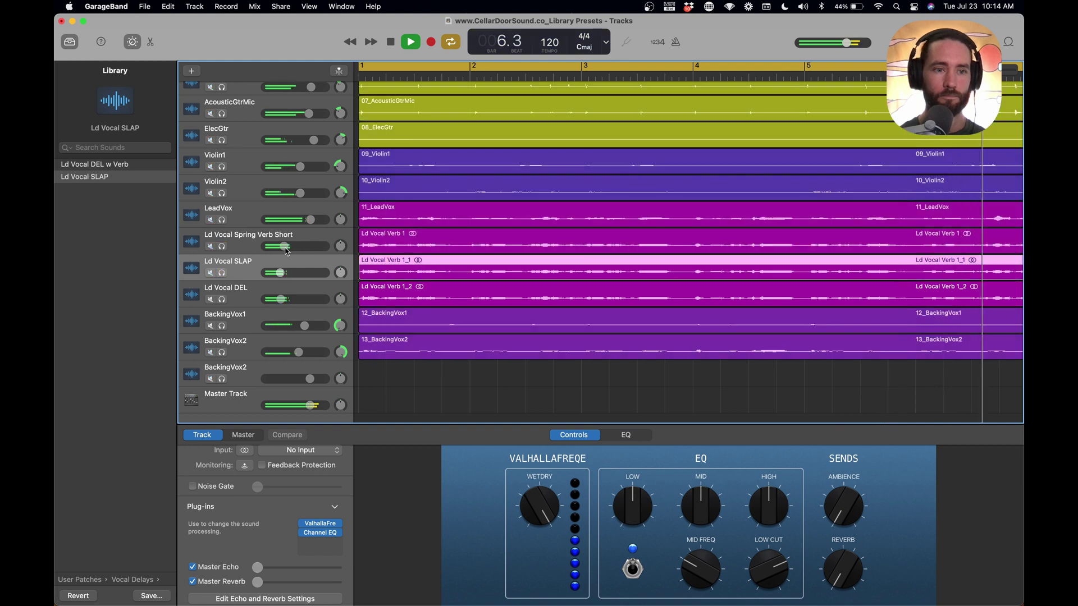
left_click_drag(280, 273, 281, 299)
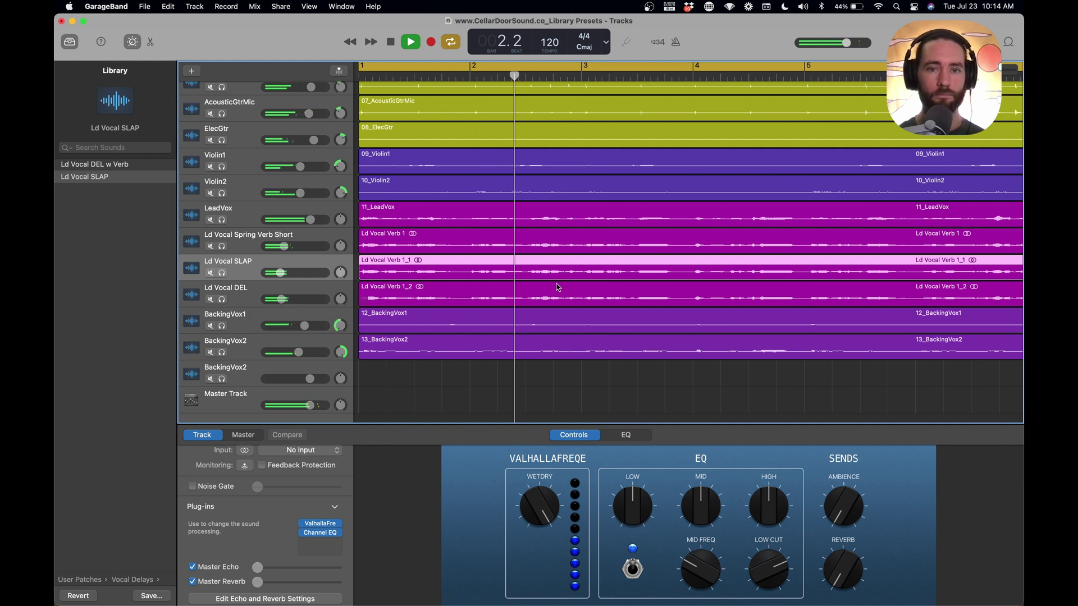
key("space")
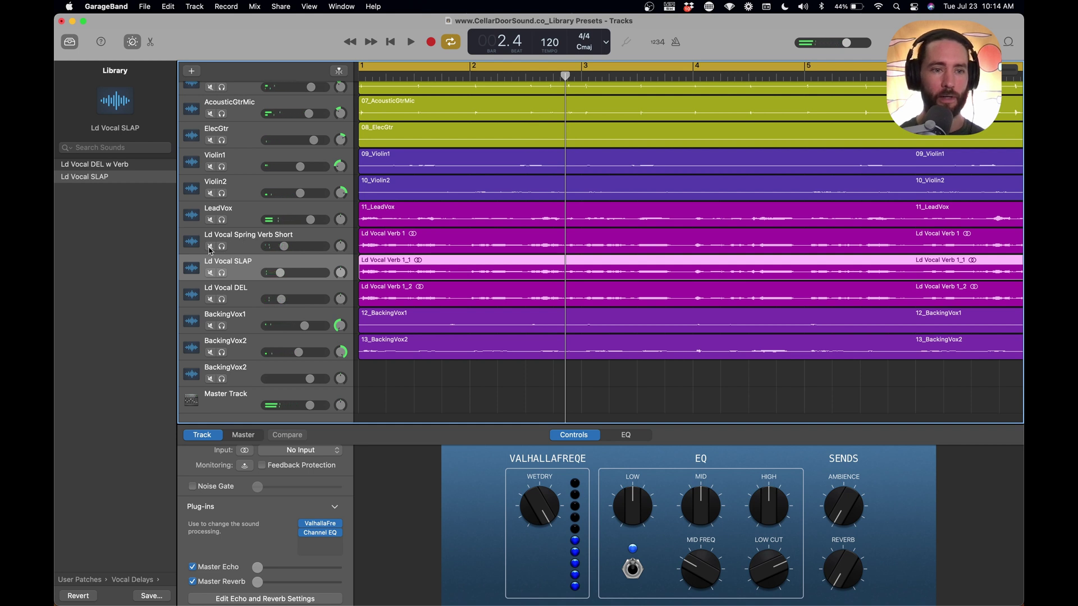
left_click_drag(210, 248, 209, 295)
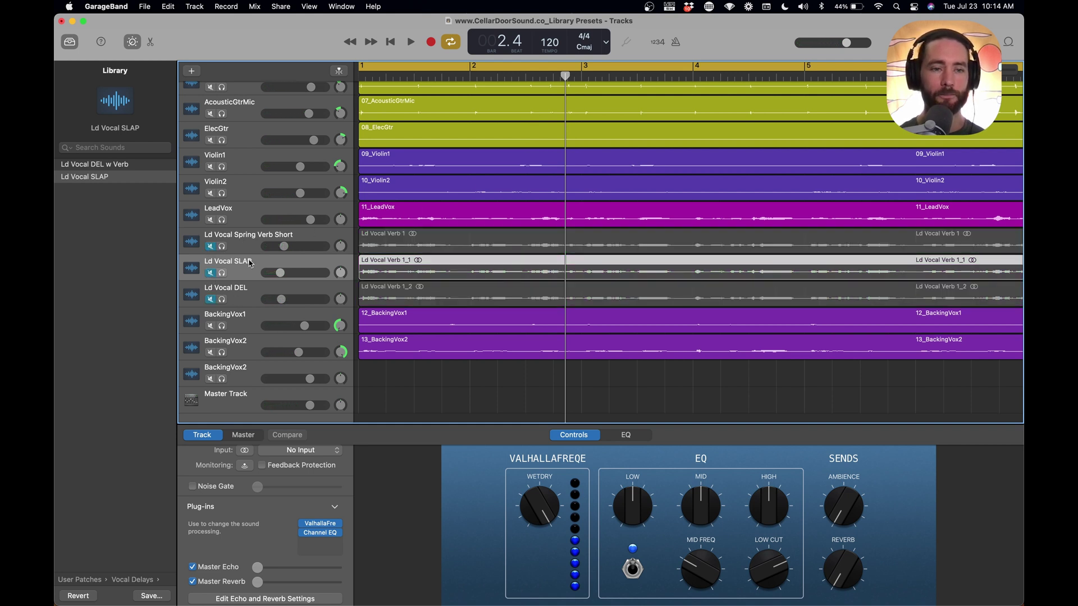
key("Return")
key("space")
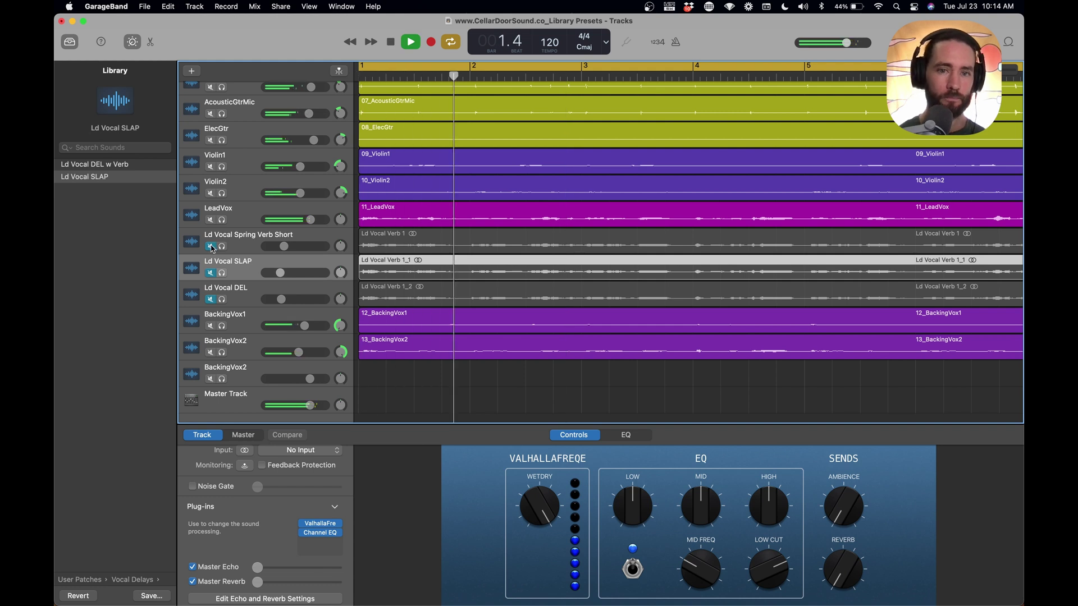
left_click_drag(212, 249, 210, 303)
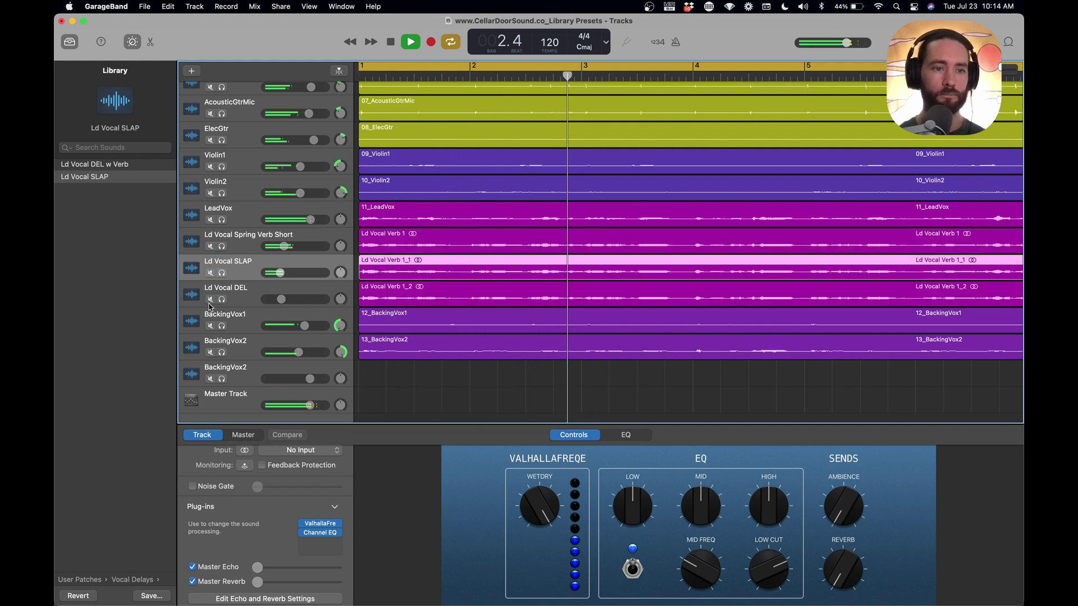
left_click(211, 247)
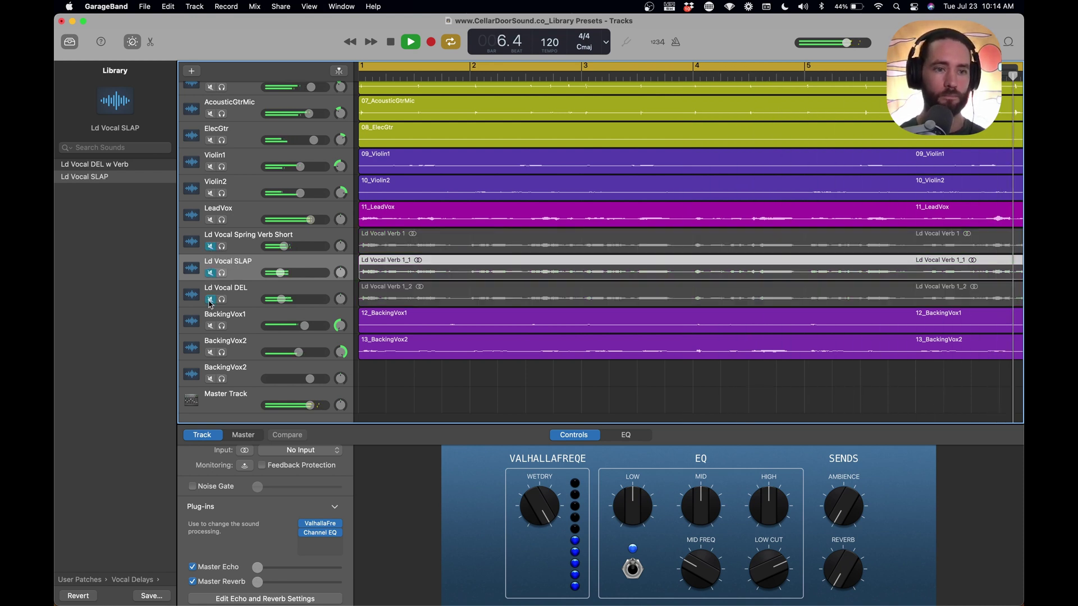
left_click_drag(211, 246, 209, 296)
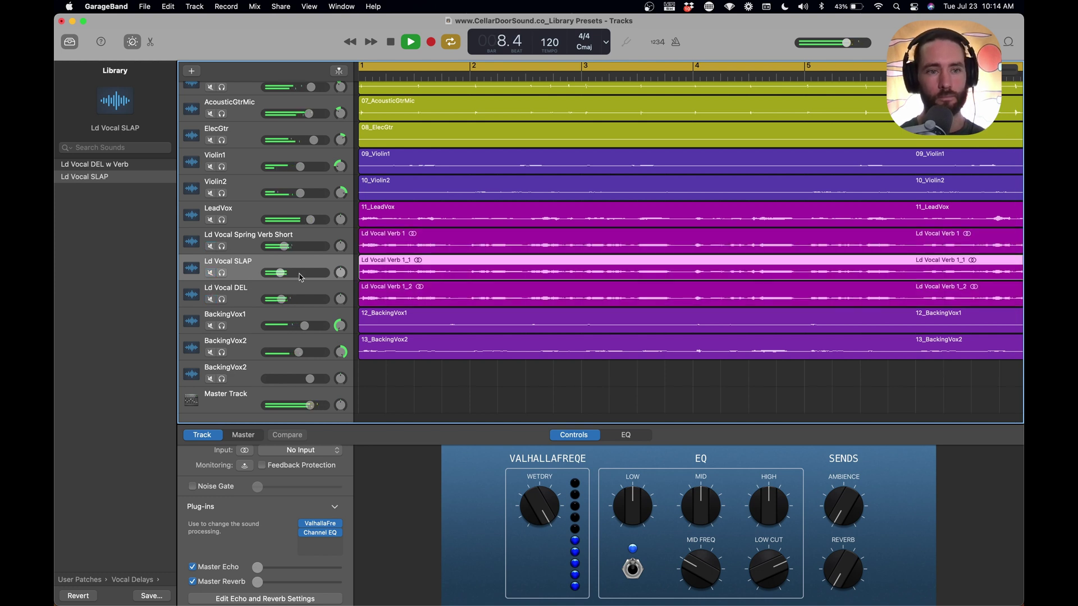
key("space")
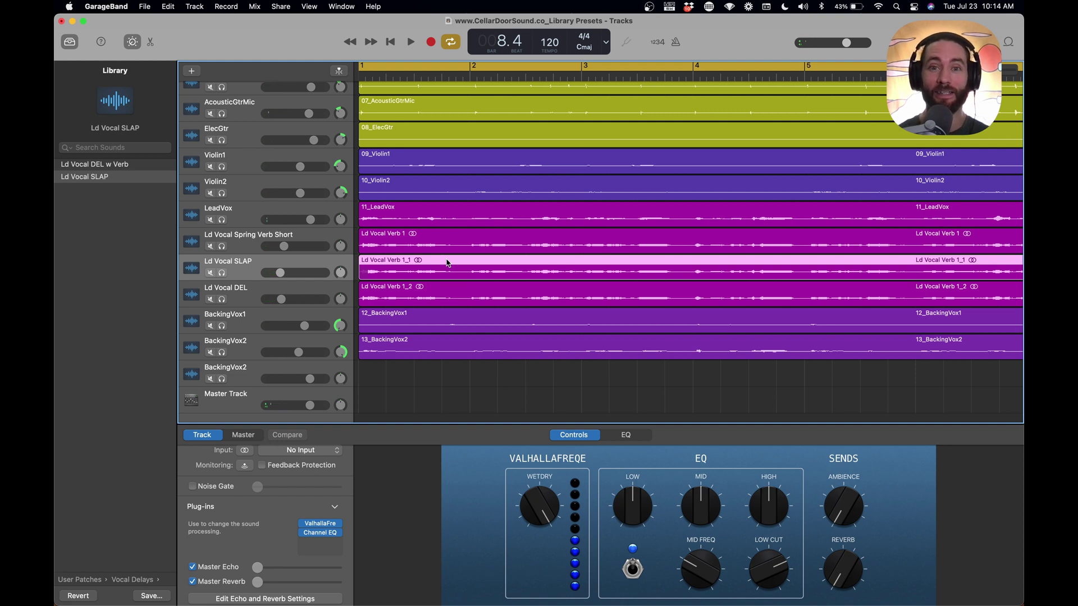
scroll(476, 260, "up", 5)
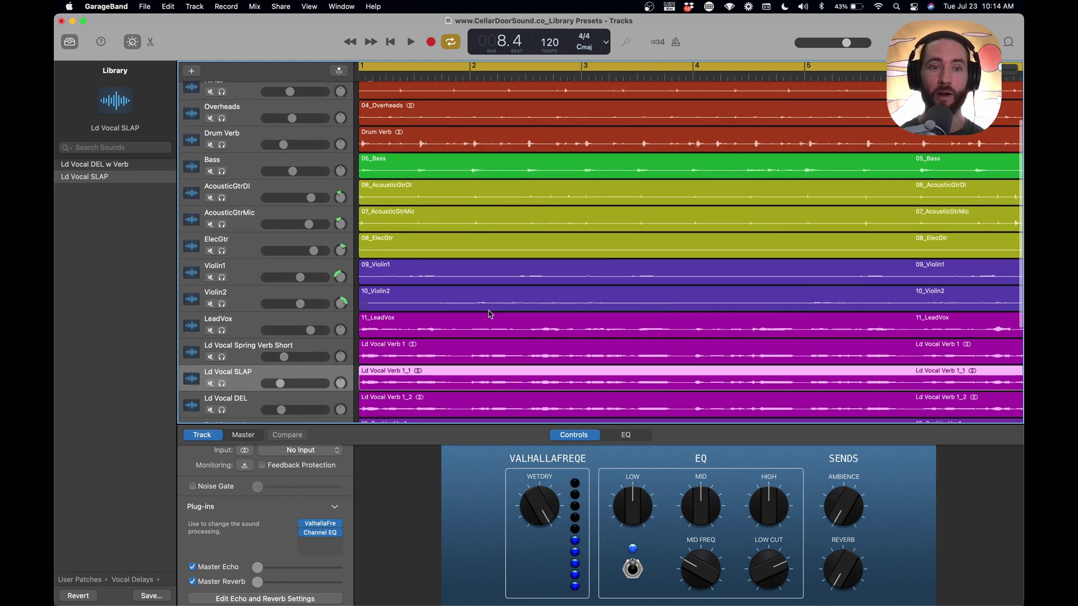
scroll(564, 193, "down", 7)
scroll(517, 312, "up", 3)
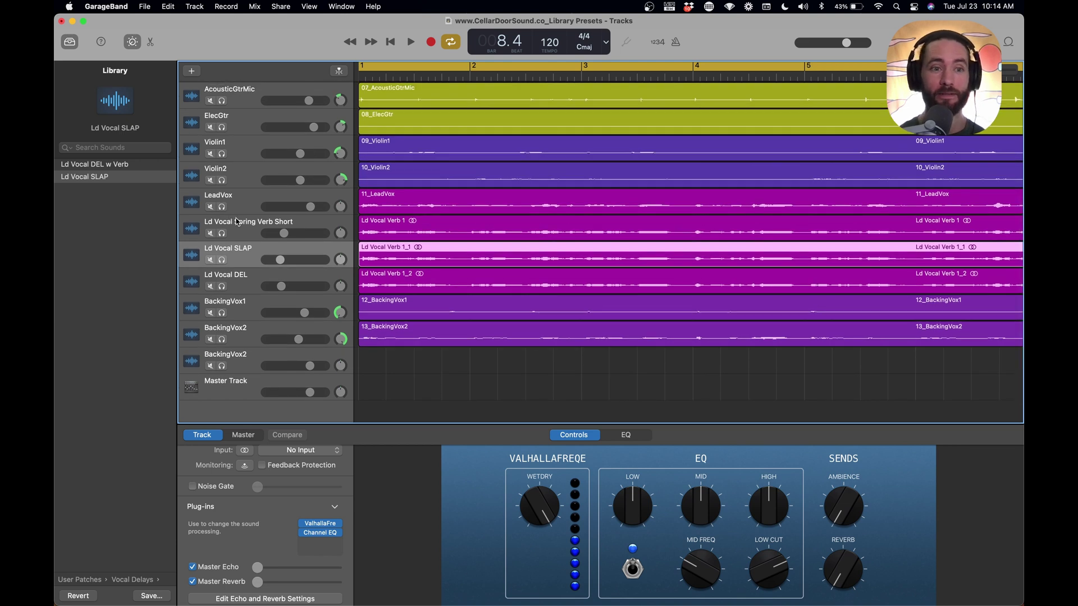
left_click(244, 234)
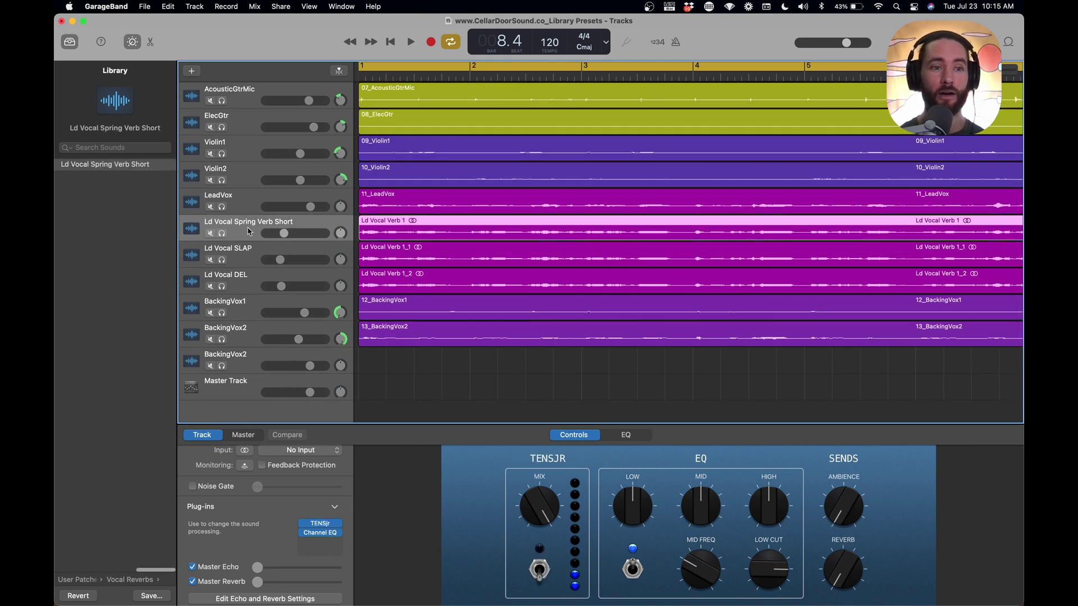
left_click(248, 258)
left_click(248, 287)
left_click(247, 258)
left_click(247, 232)
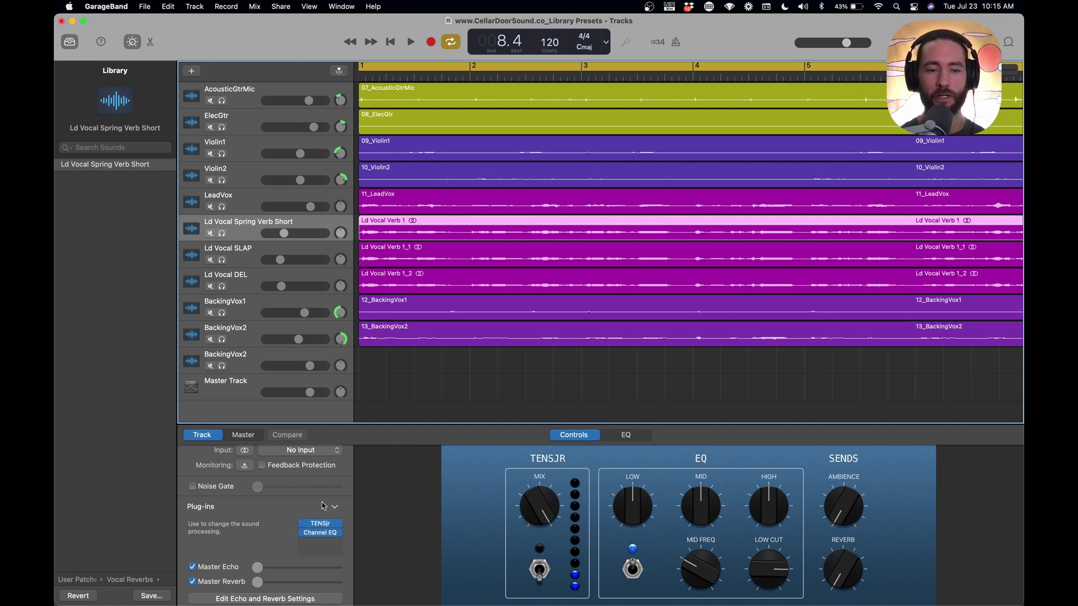
left_click(263, 252)
mouse_move(328, 534)
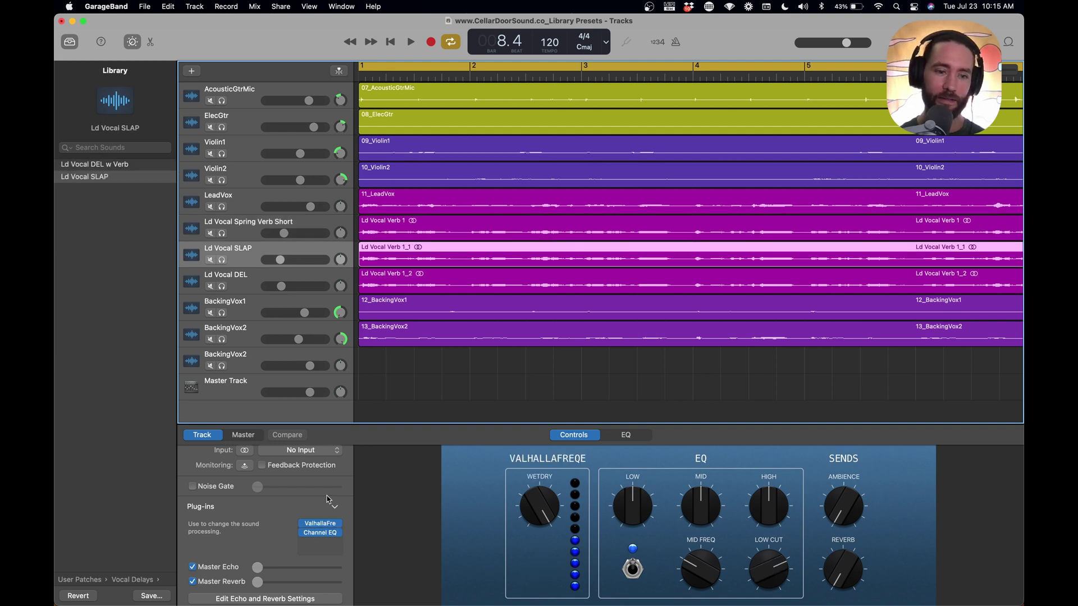
left_click(320, 533)
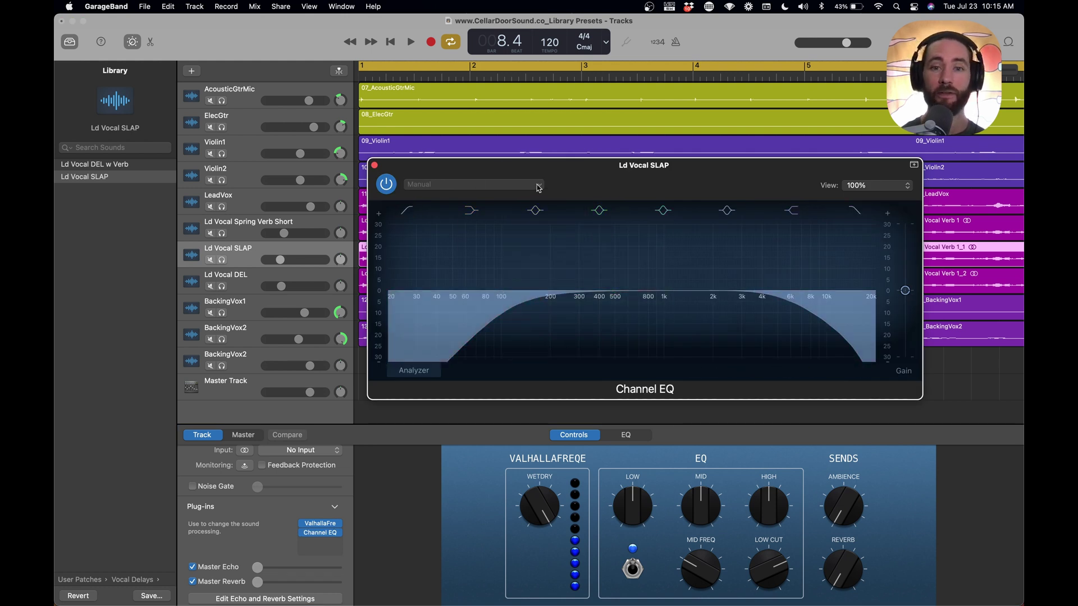
left_click(538, 189)
left_click(556, 188)
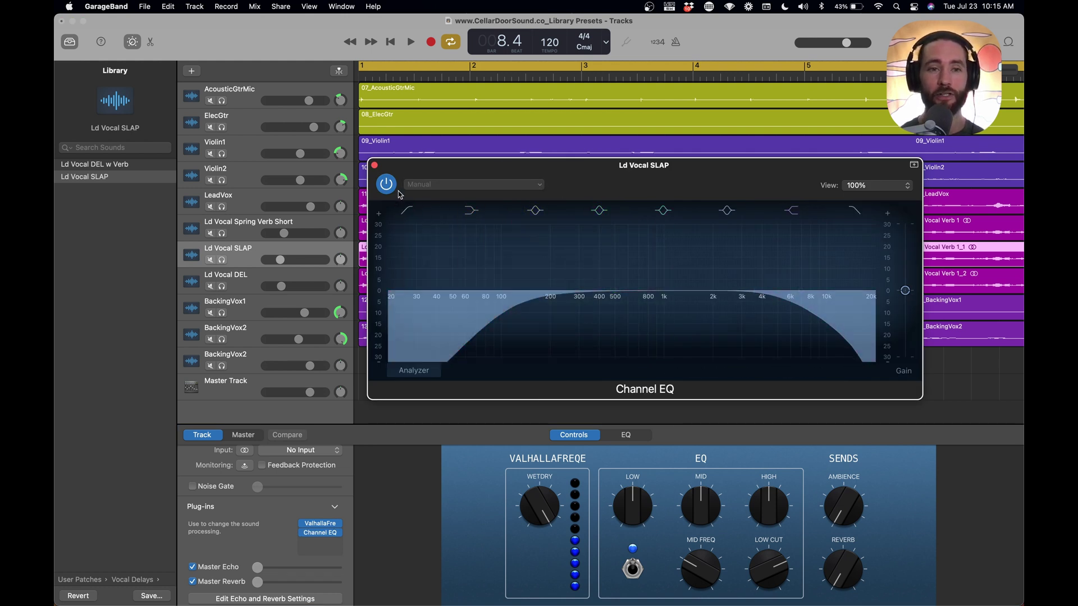
left_click(374, 165)
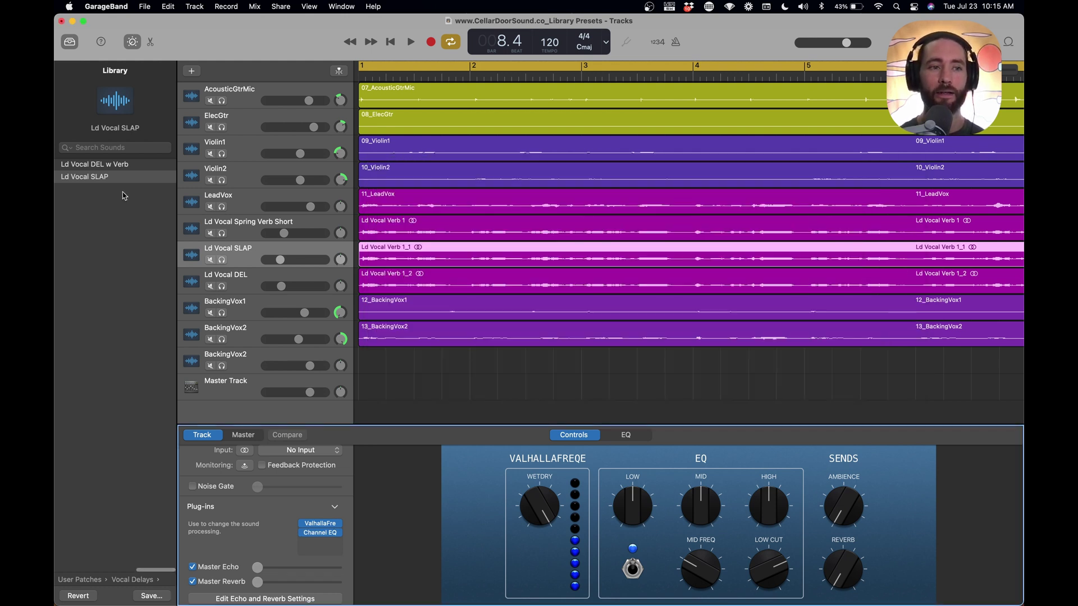
- Return to the User Patches folder and select the LeadVox track to show its plug-in chain
left_click(124, 579)
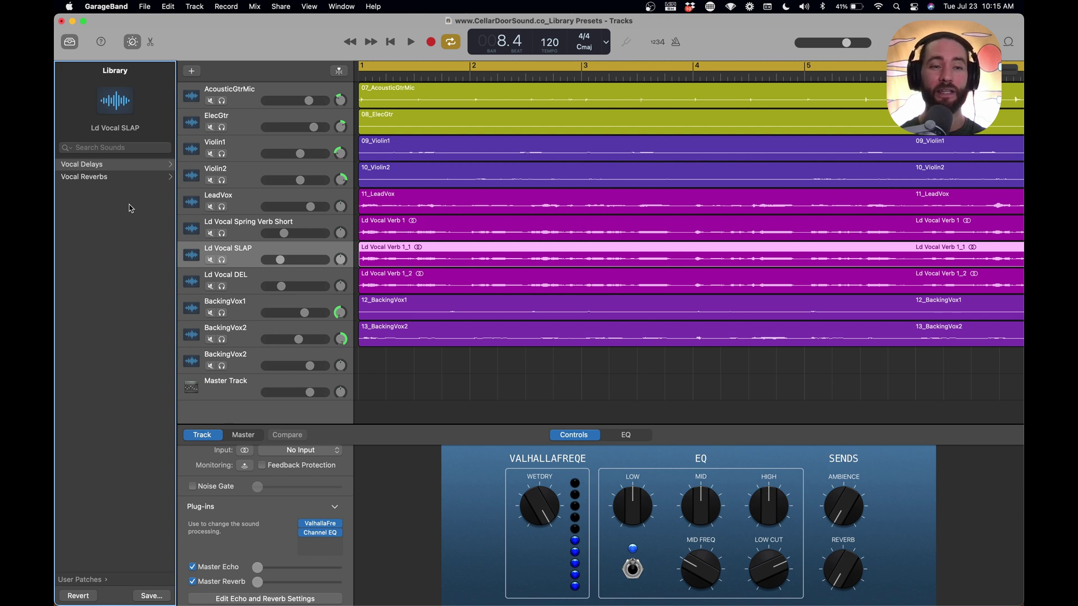
left_click(265, 200)
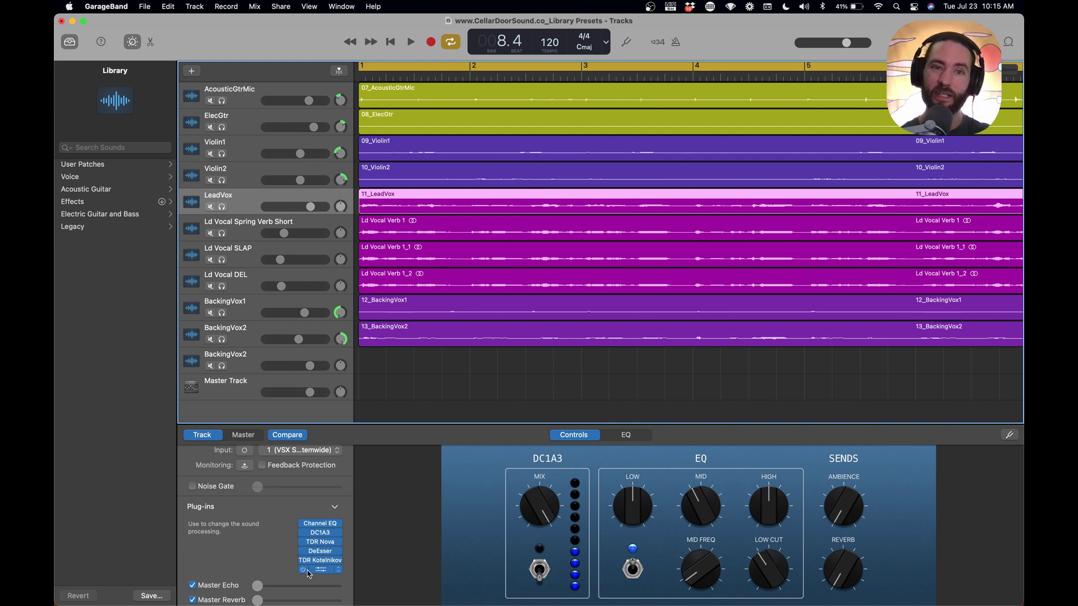
left_click(304, 532)
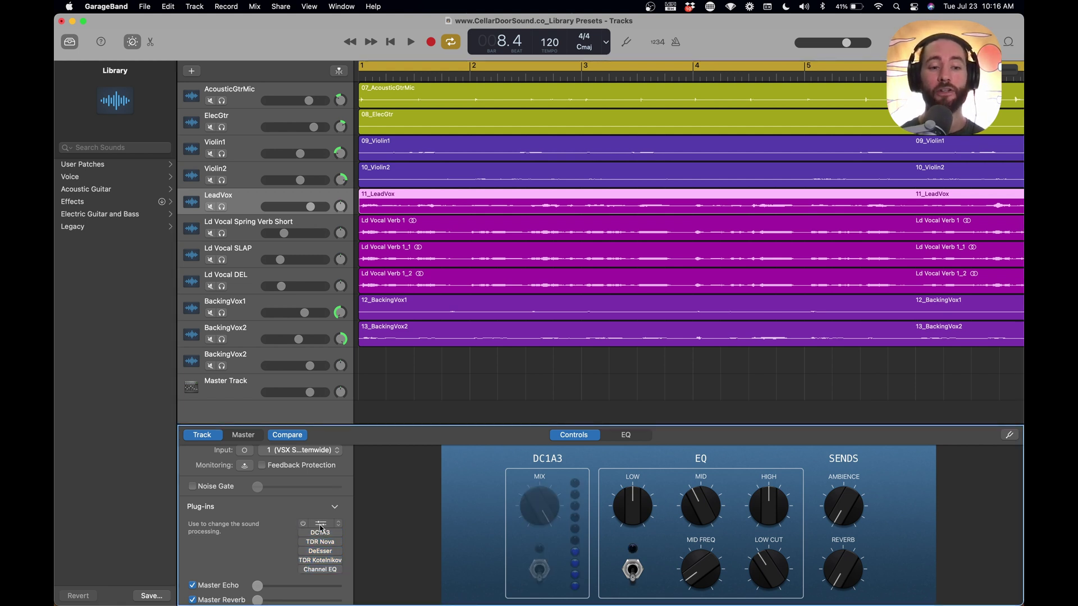
left_click_drag(323, 524, 321, 555)
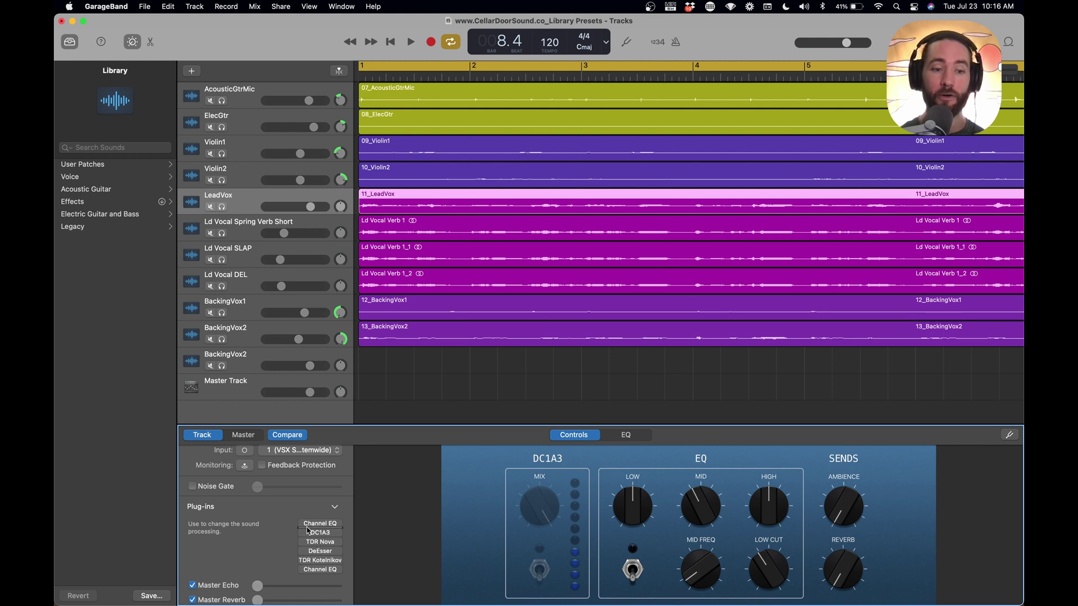
left_click(304, 533)
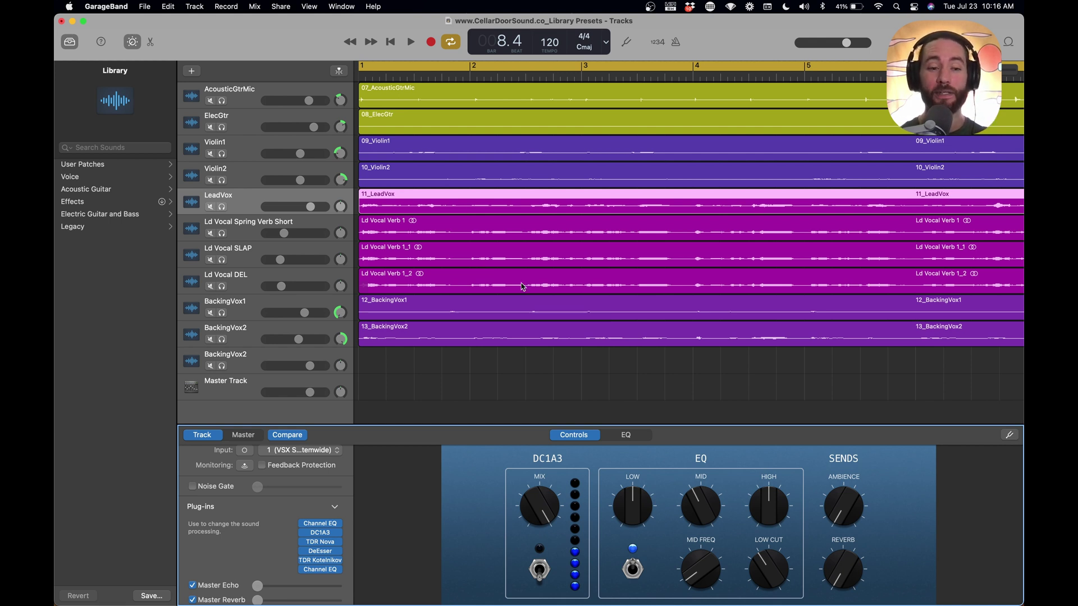
scroll(400, 238, "up", 3)
scroll(483, 182, "up", 6)
scroll(269, 132, "up", 1)
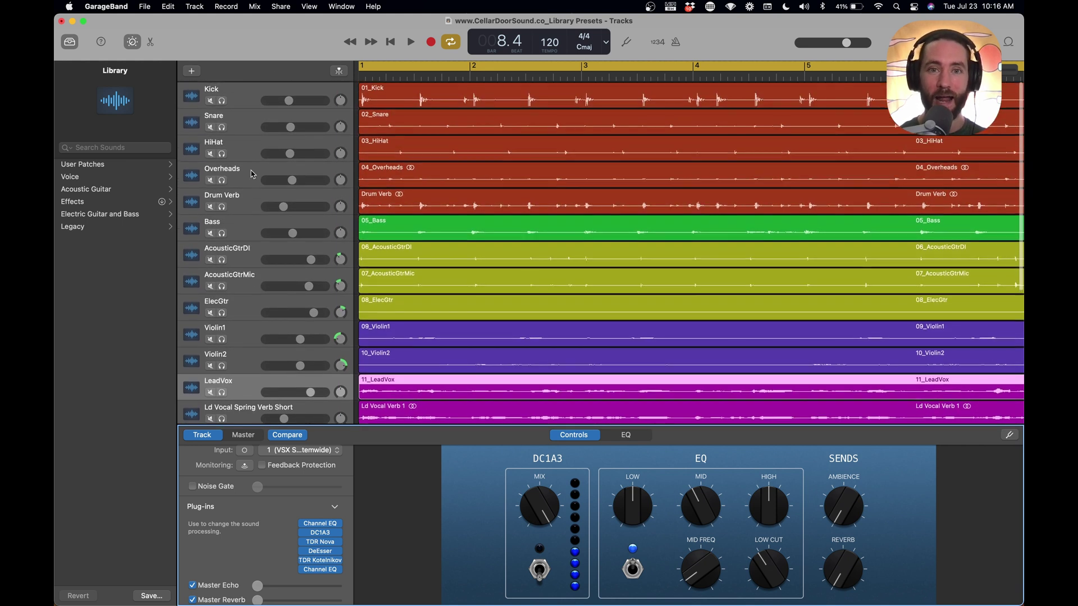